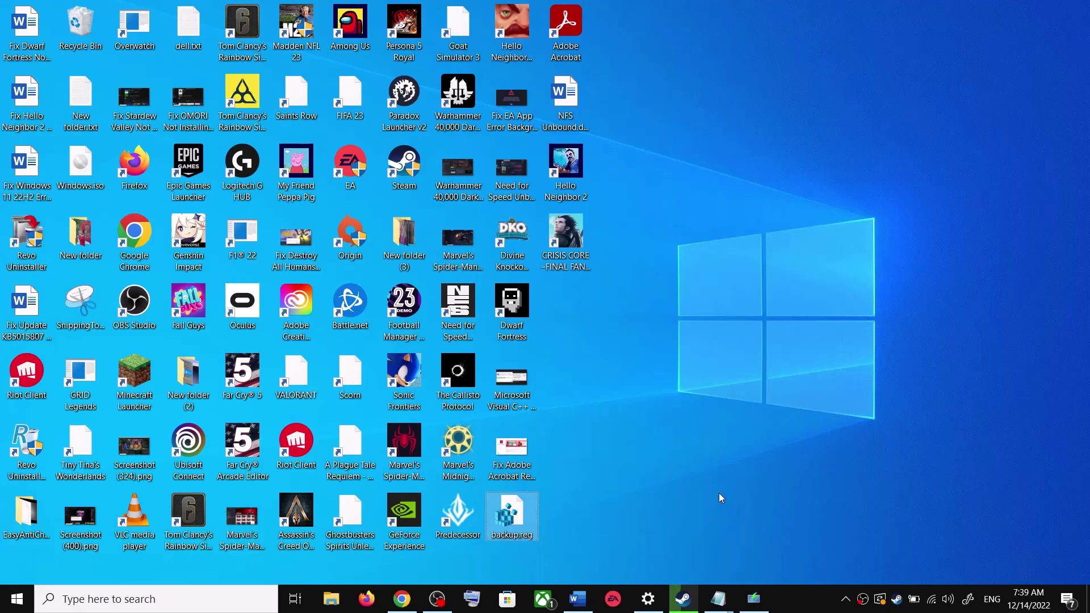
Check the history of installed updates on the Windows Update settings page
click(653, 598)
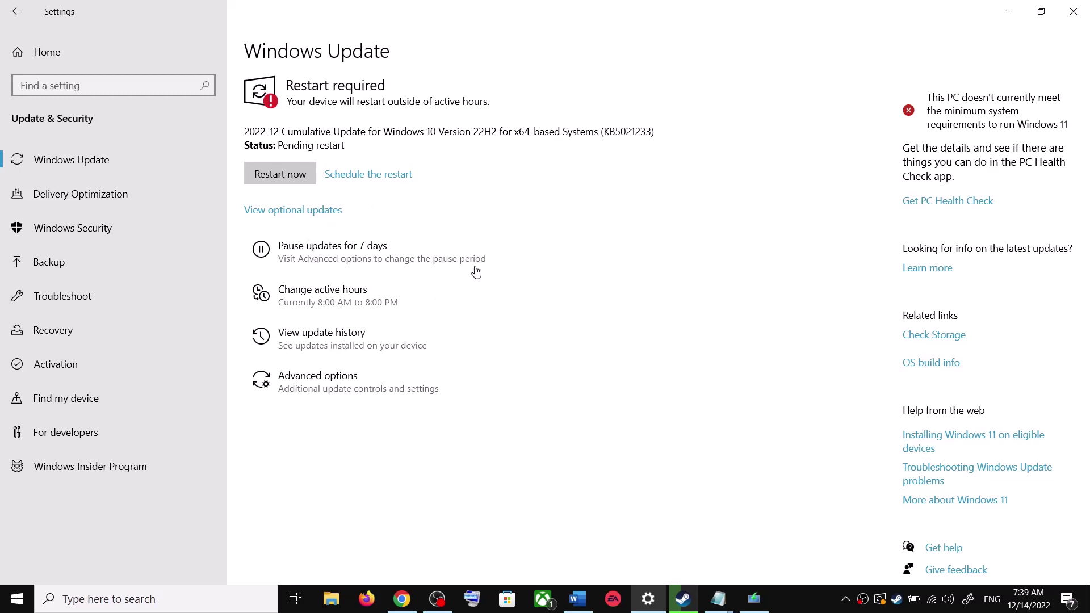
click(315, 346)
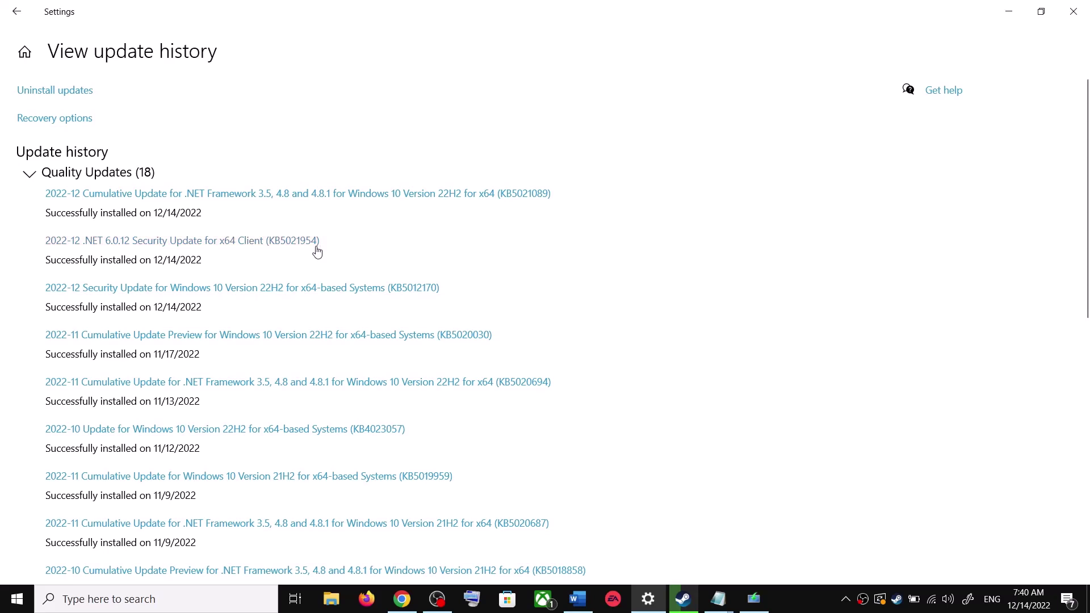
click(17, 12)
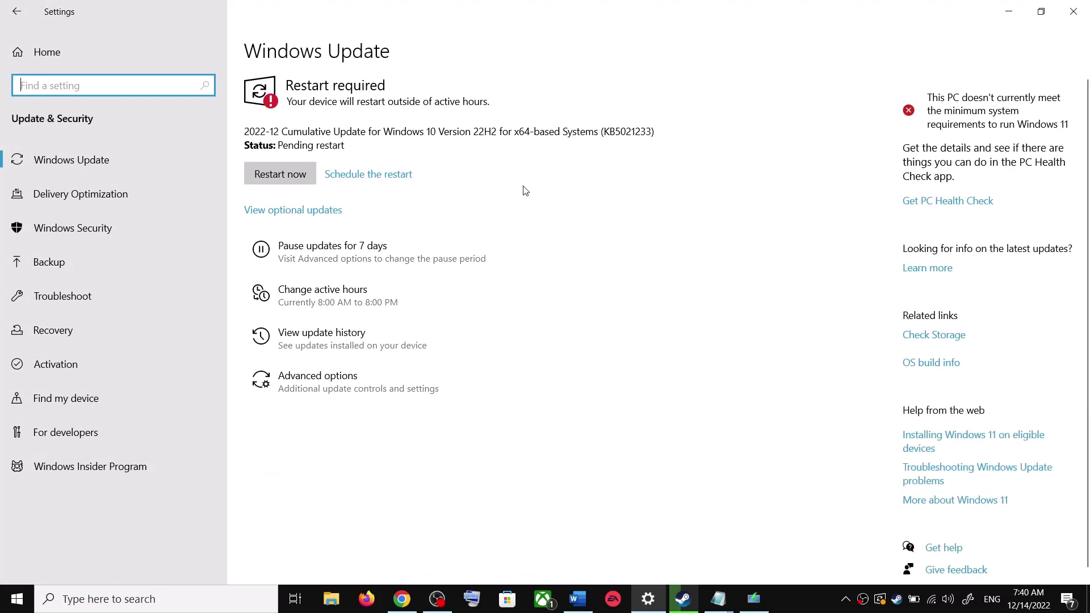
Bring the Word document with the fix steps to the front
click(805, 593)
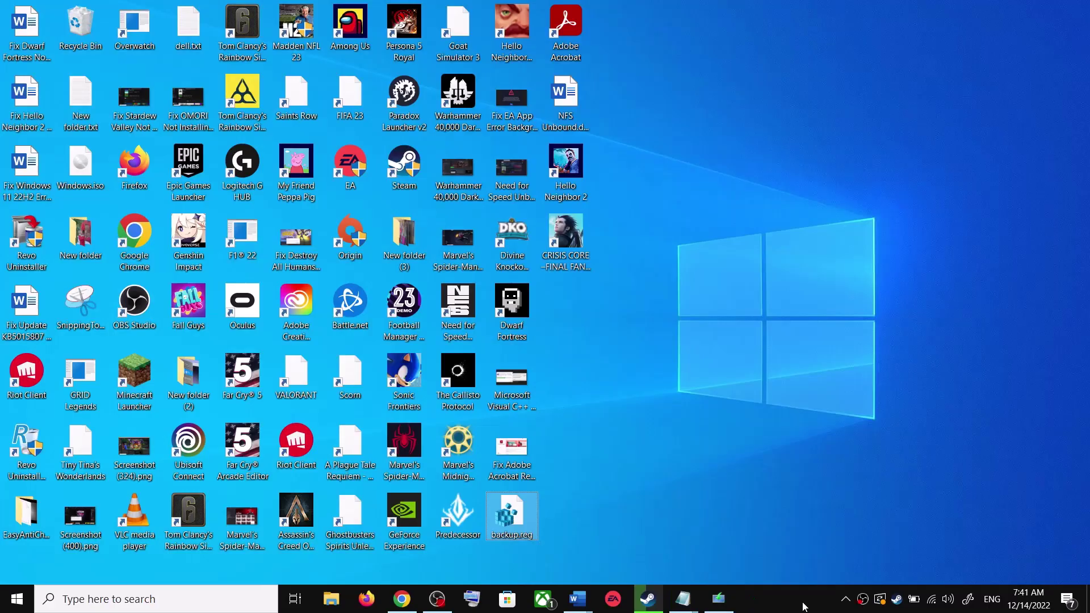
click(580, 599)
click(627, 565)
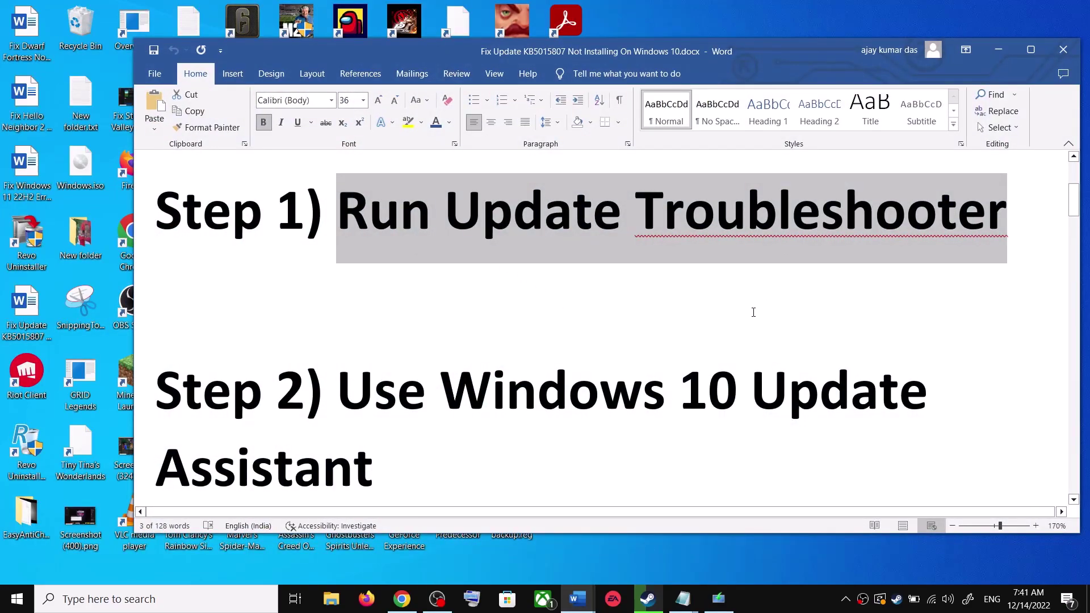
Launch the Windows Update troubleshooter from Update & Security > Troubleshoot > Additional troubleshooters
key(super+i)
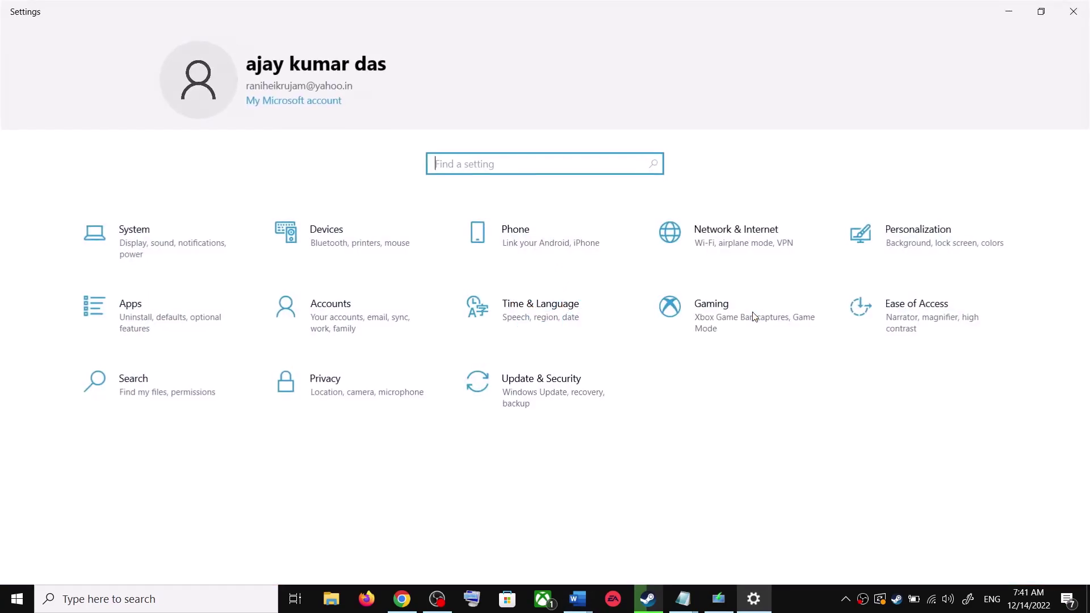
click(554, 395)
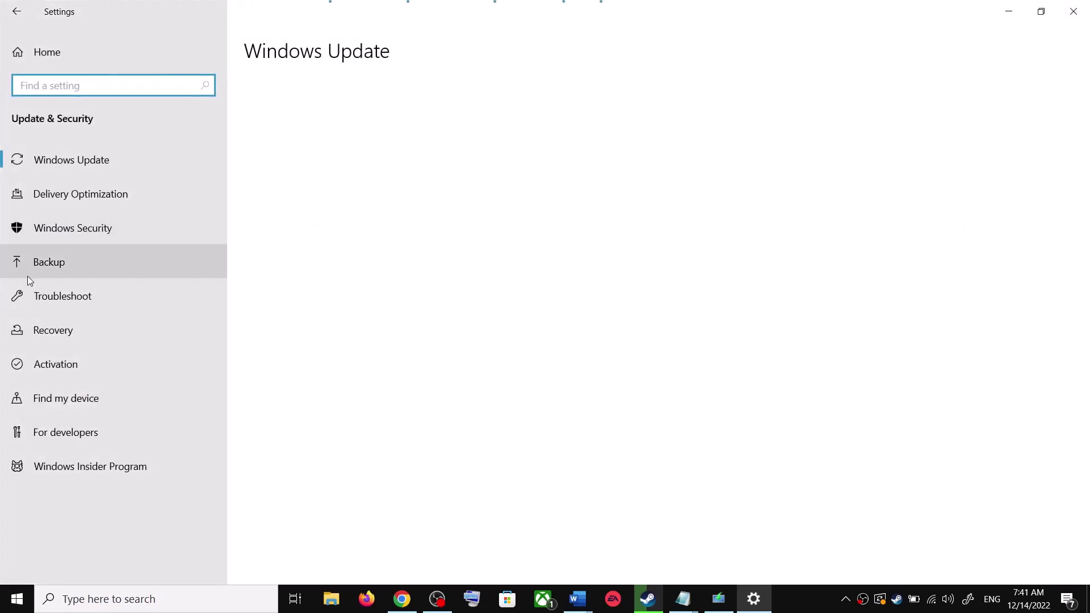
click(84, 296)
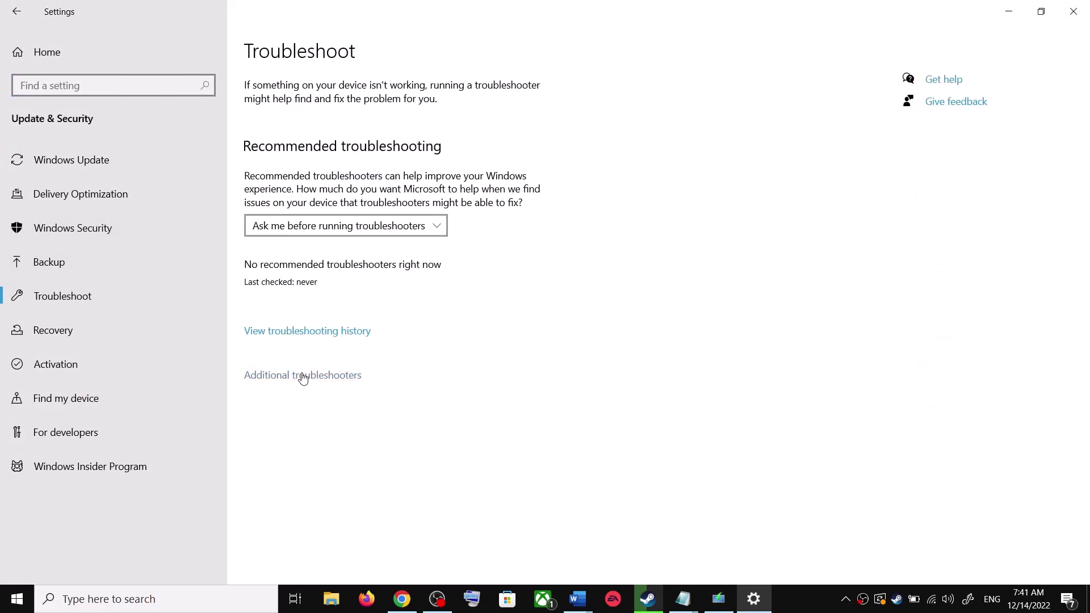
click(320, 377)
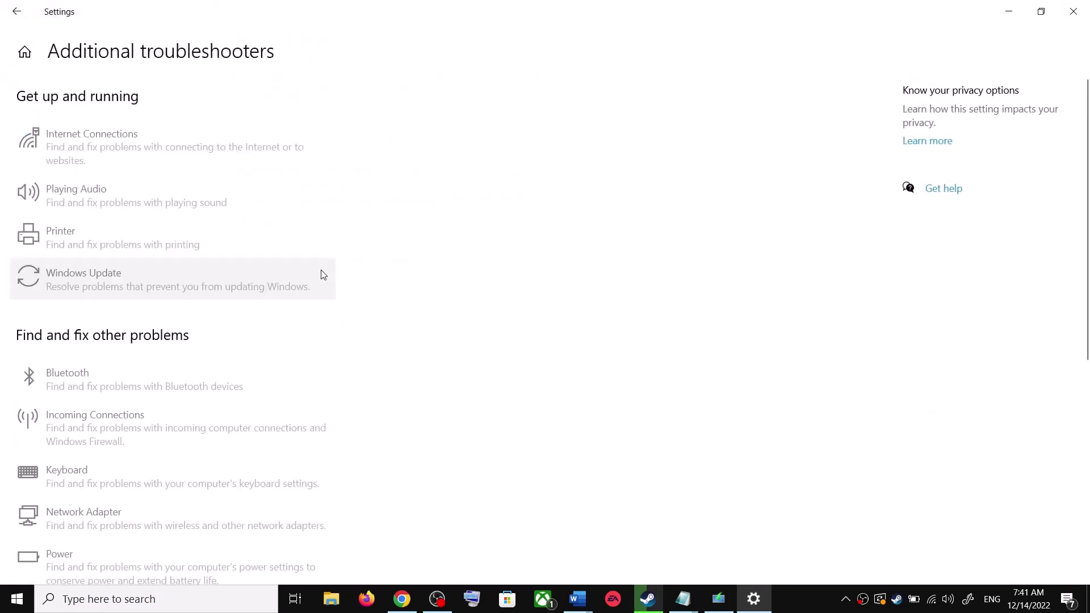
click(148, 288)
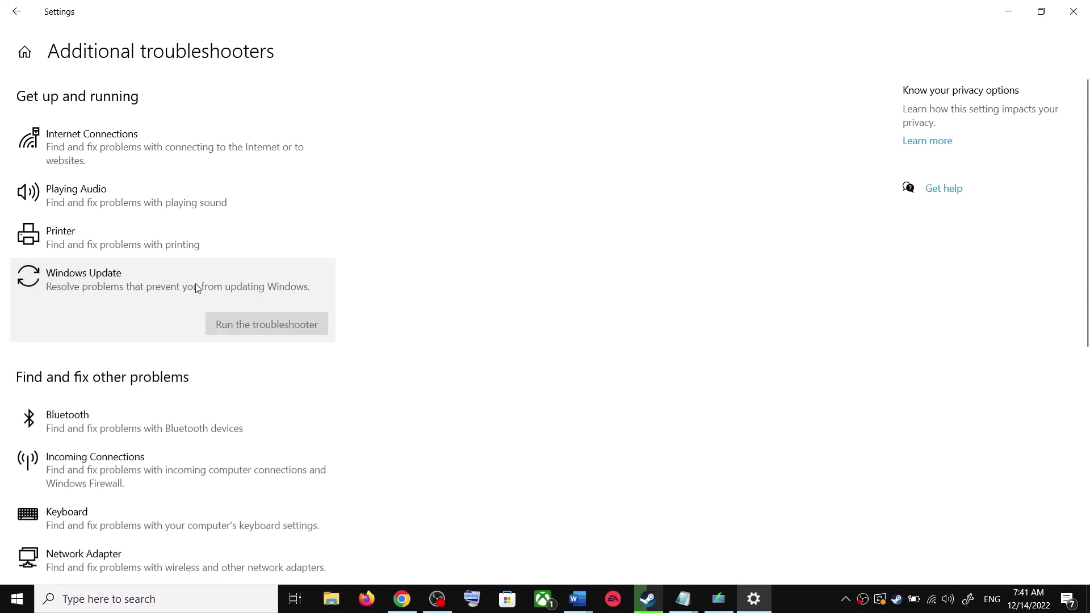
click(258, 323)
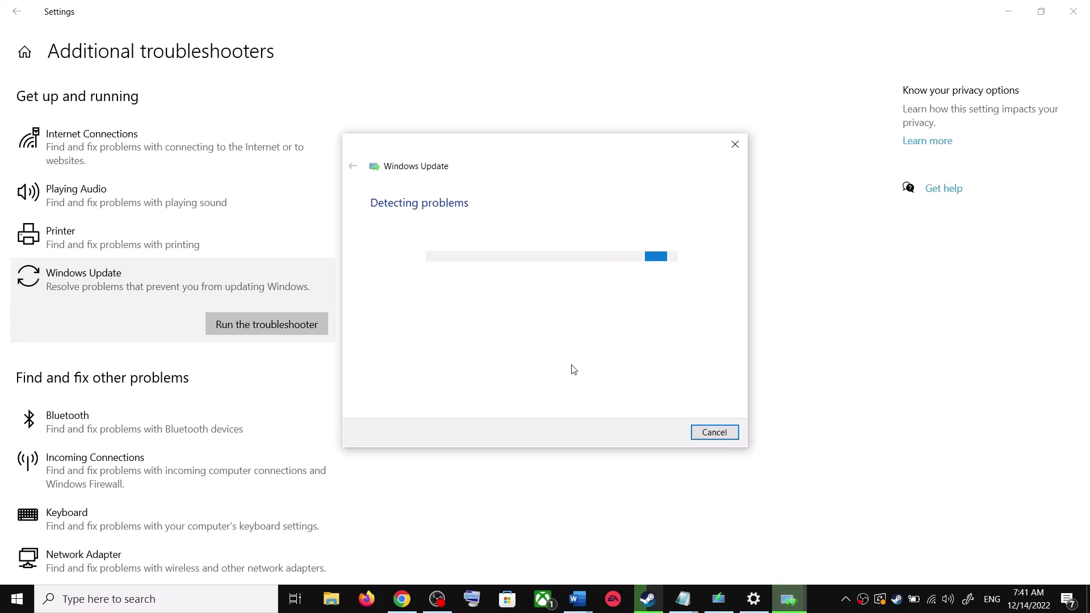
Look at the Start menu's power options and dismiss them without restarting
click(14, 600)
click(17, 567)
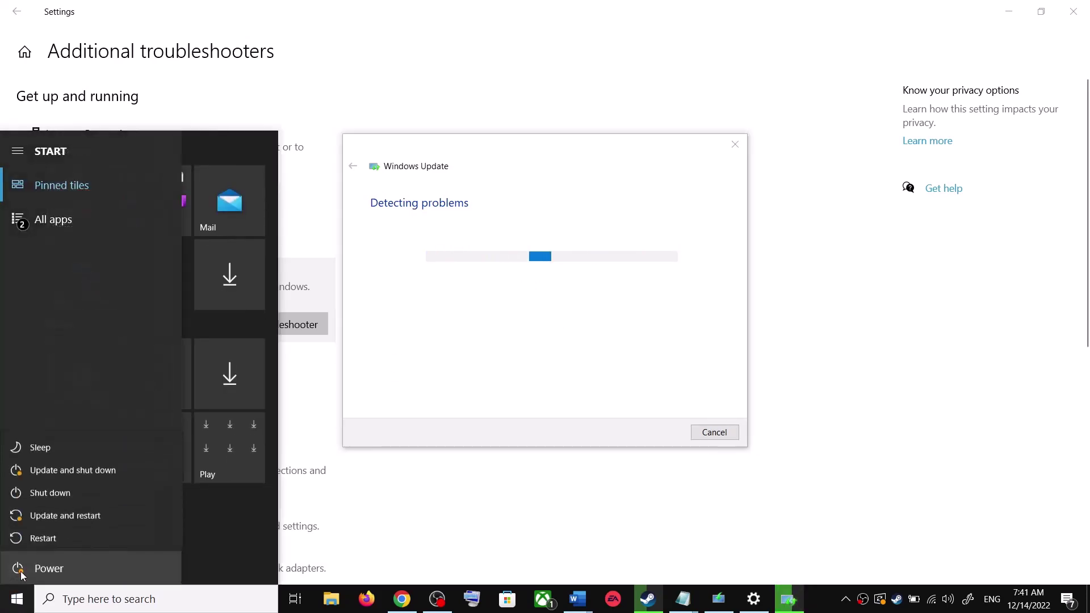
click(635, 207)
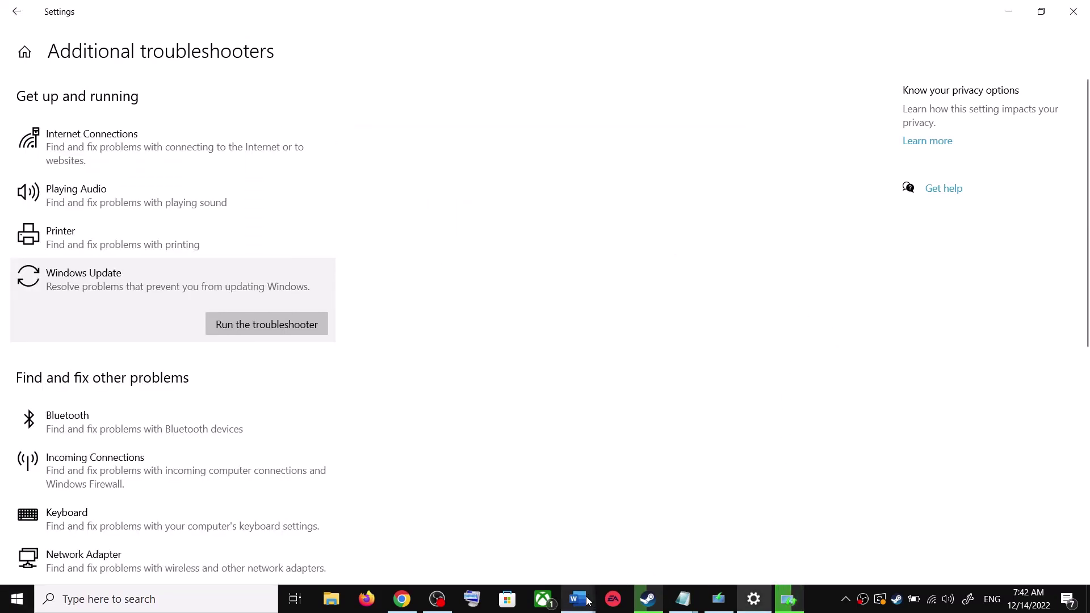
Select the Microsoft software download link in the Word guide
mouse_move(578, 599)
click(671, 545)
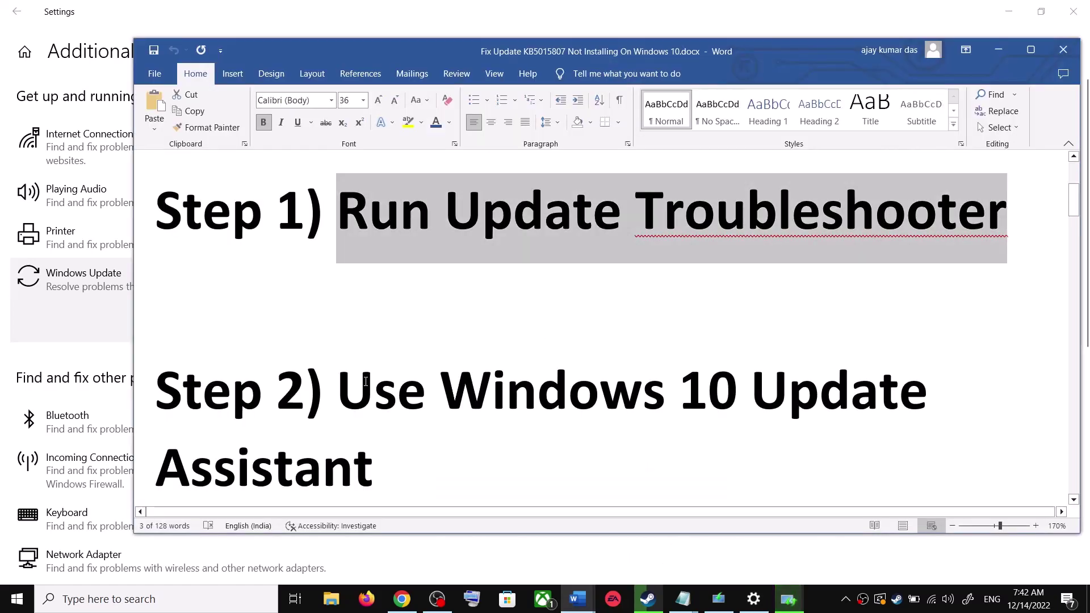
scroll(366, 382, down, 1)
drag(338, 341, 453, 443)
scroll(794, 420, down, 1)
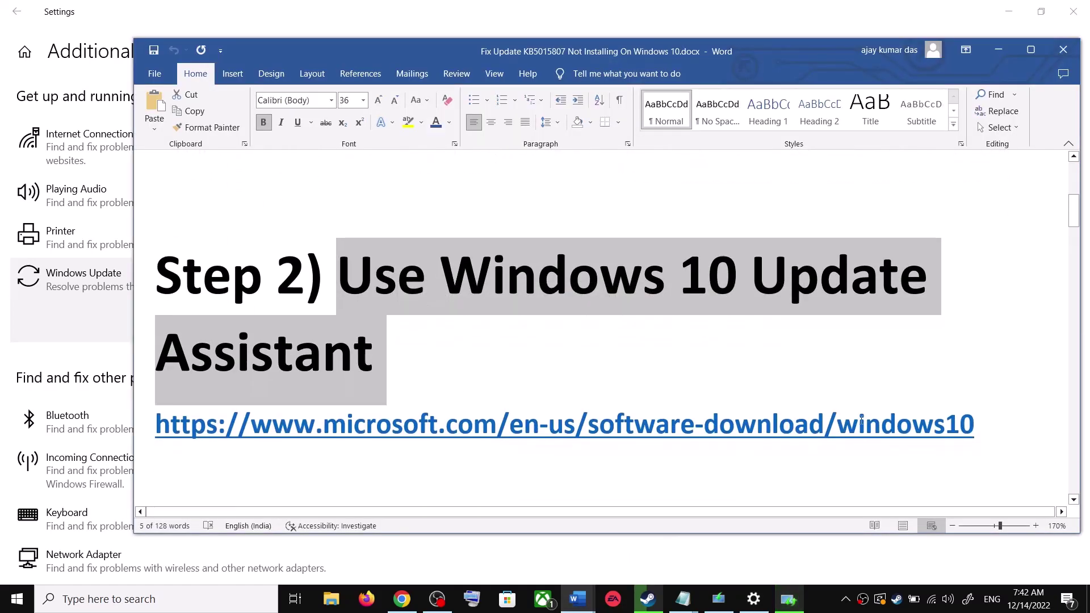
drag(1047, 423, 159, 426)
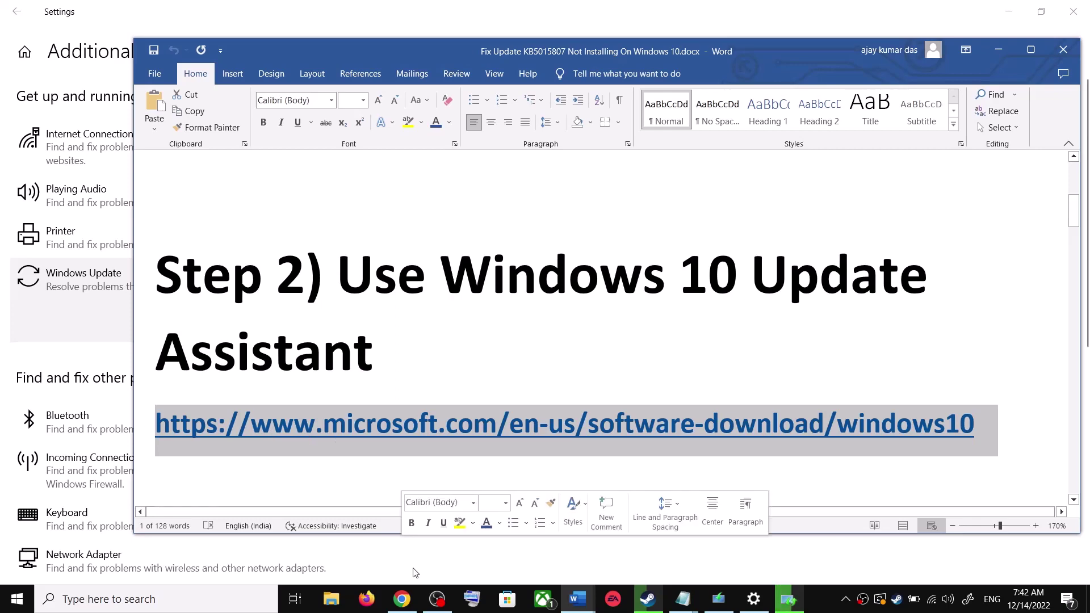
Download the Update Assistant (Windows10Upgrade.exe) from Chrome's Download Windows 10 page
mouse_move(402, 599)
click(390, 536)
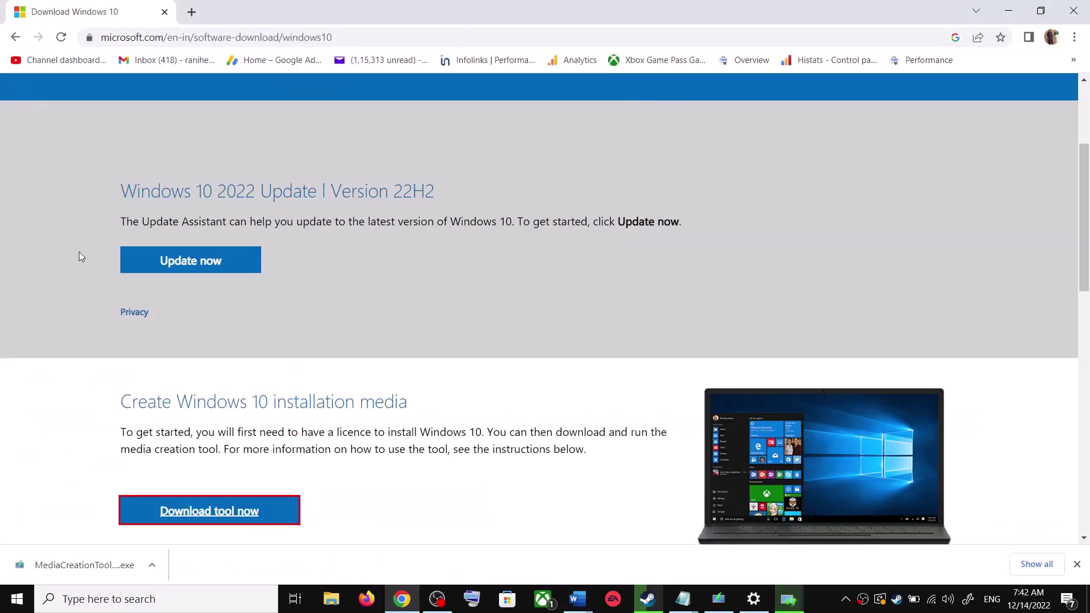
scroll(240, 316, up, 3)
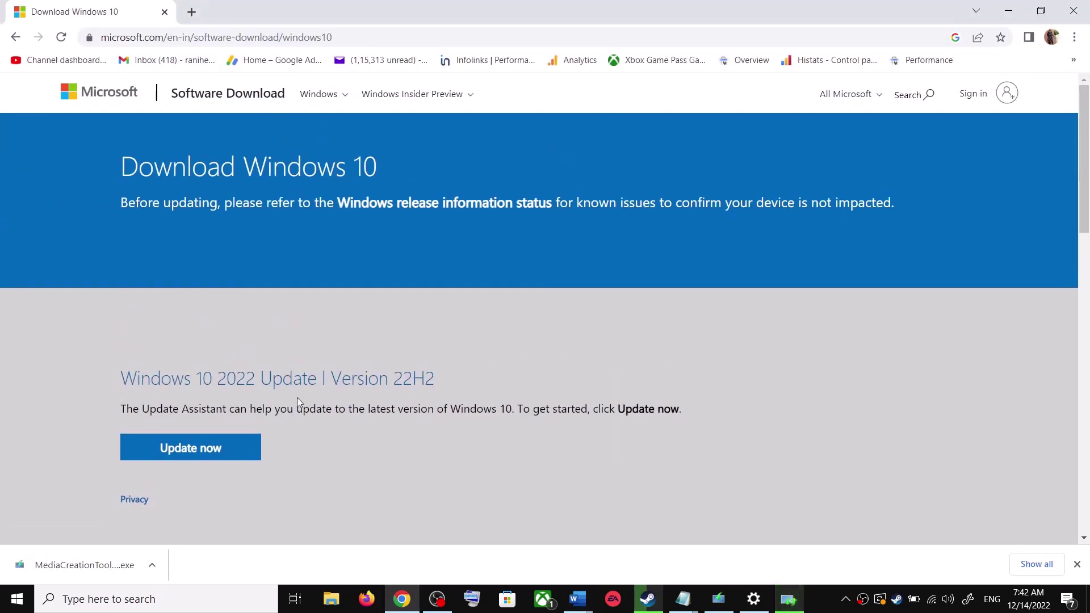
drag(141, 410, 226, 410)
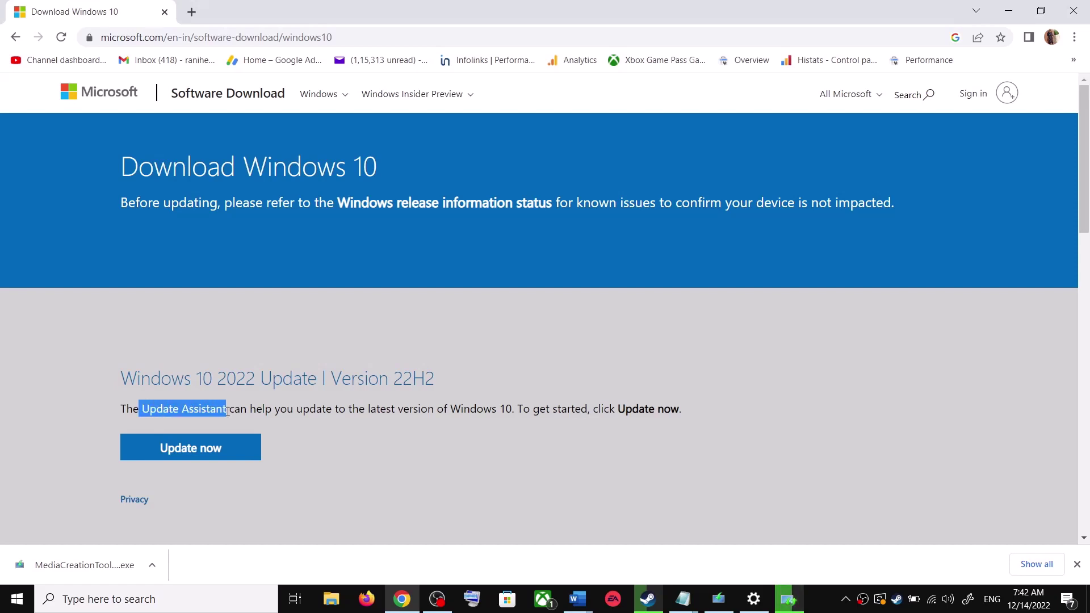
click(217, 450)
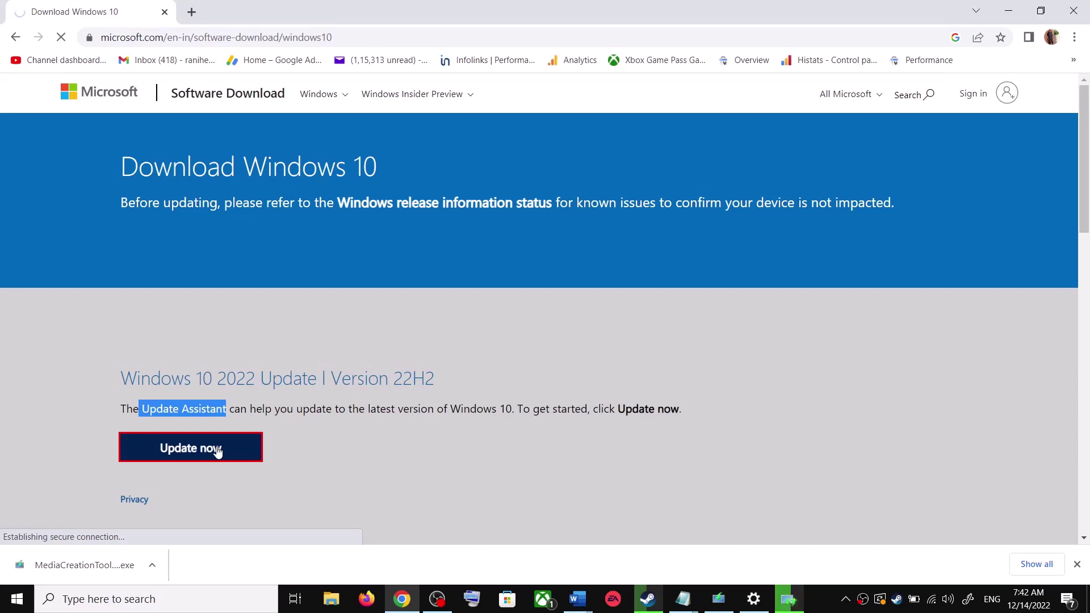
click(218, 450)
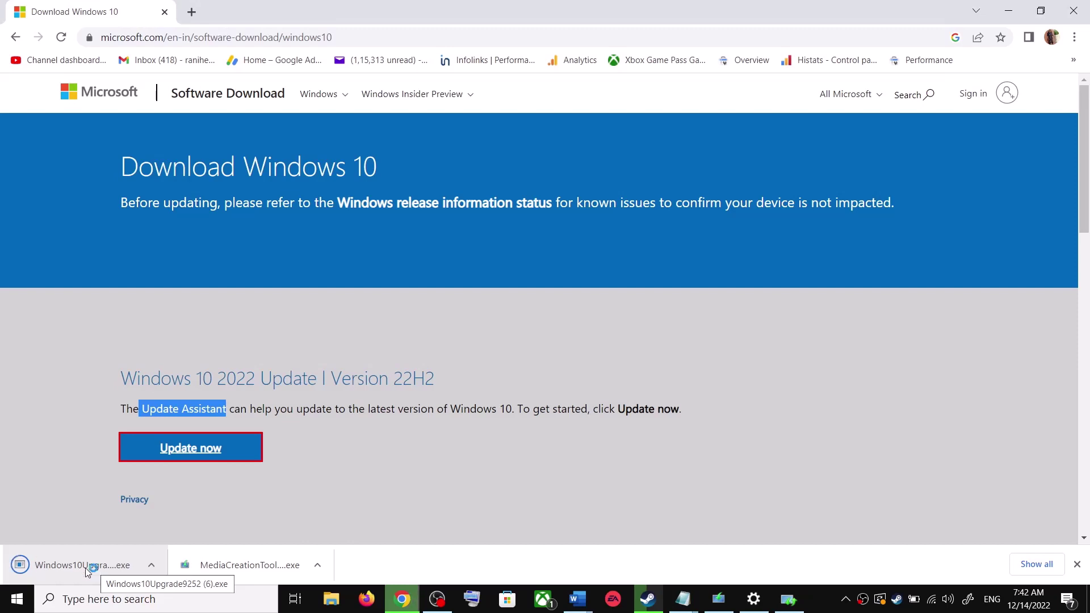
click(76, 565)
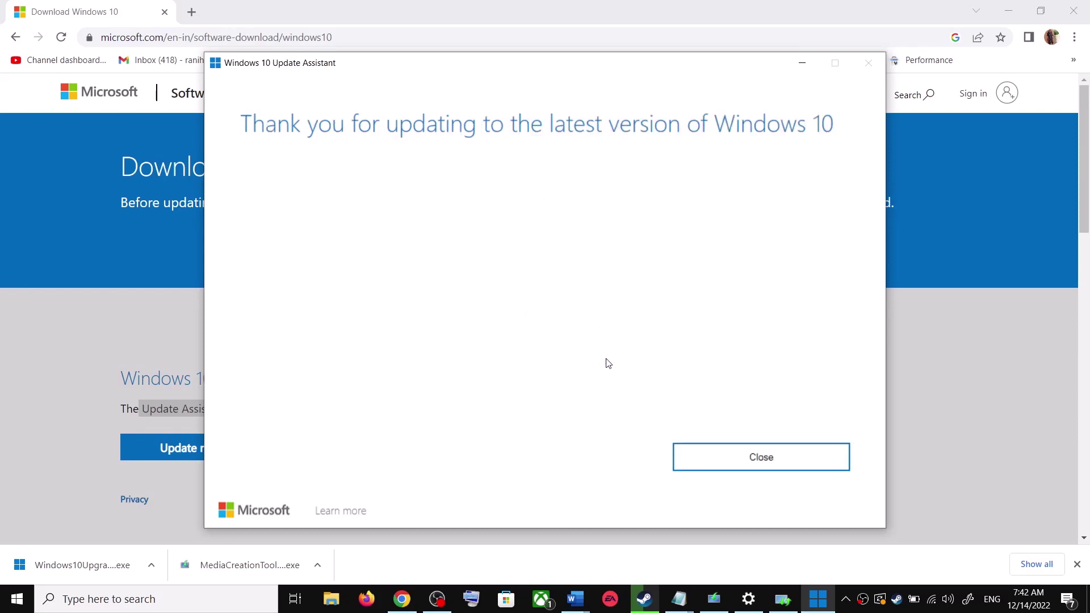
click(798, 449)
click(794, 458)
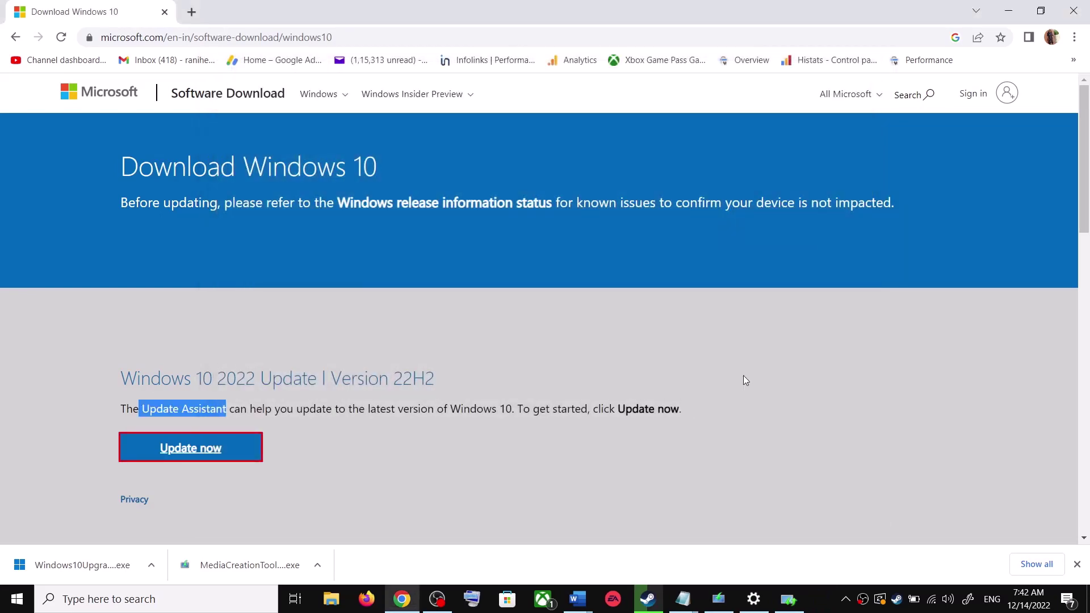
Copy the Reset Windows Update Components commands, SC config through net start appidsvc, from Word
click(577, 599)
click(653, 525)
scroll(446, 383, down, 5)
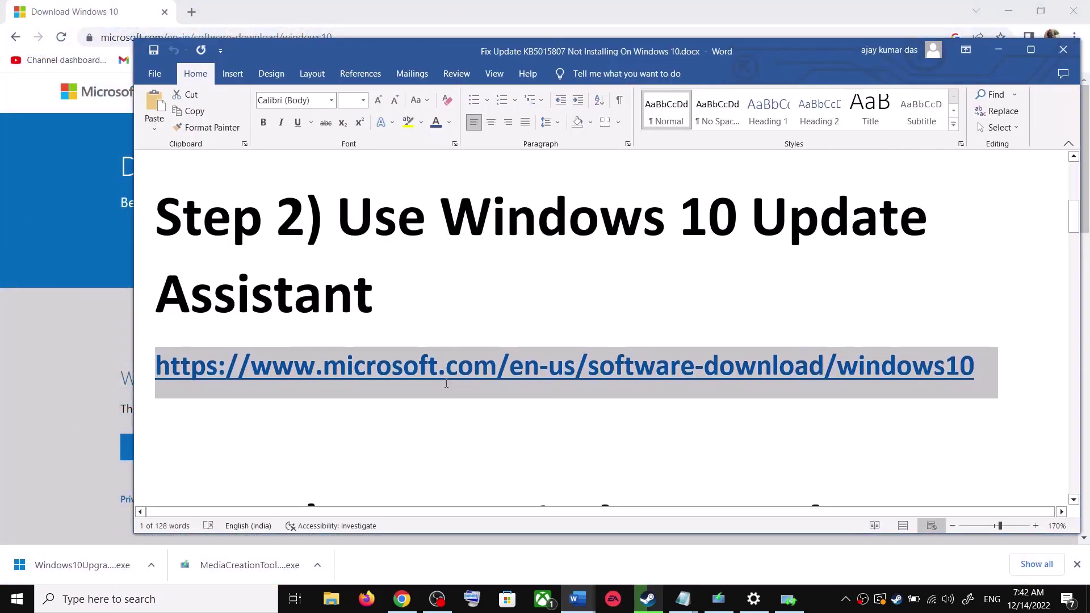
click(337, 353)
shift+click(465, 420)
scroll(312, 411, down, 3)
drag(158, 385, 352, 462)
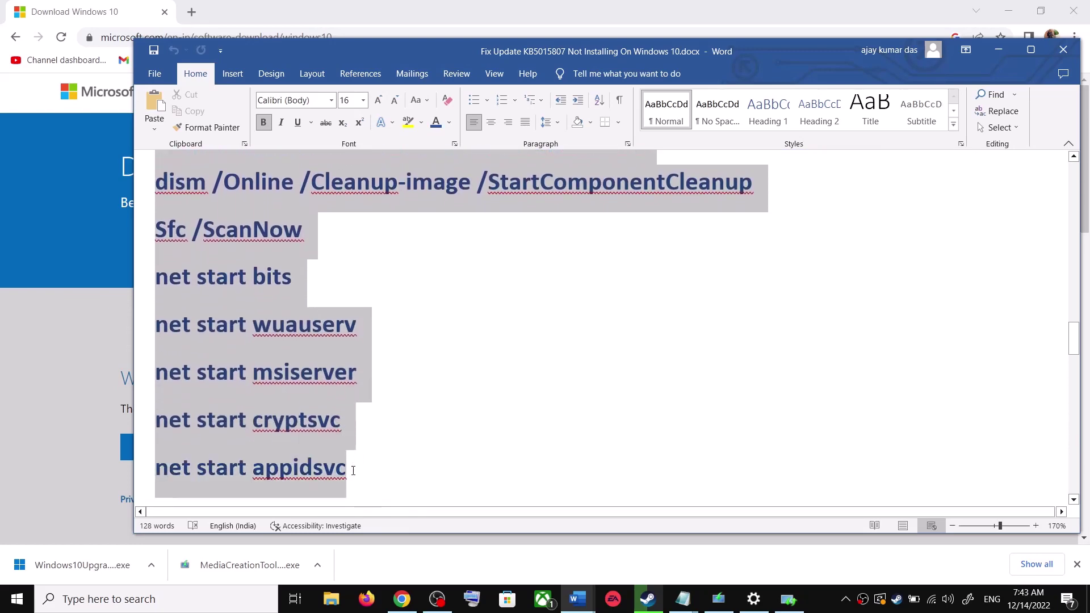
scroll(348, 443, down, 1)
right_click(289, 323)
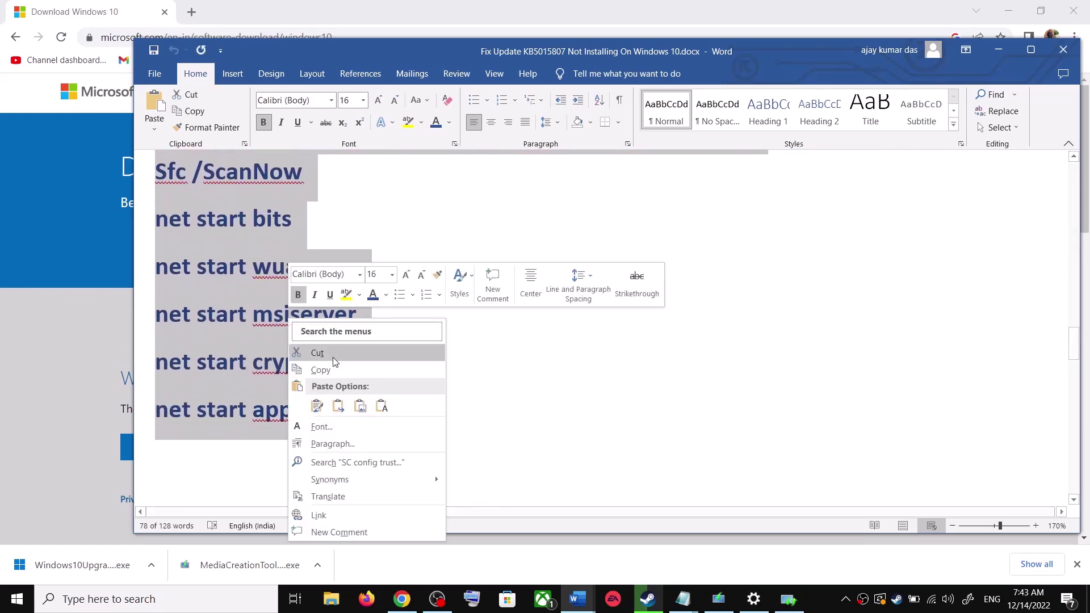
click(336, 372)
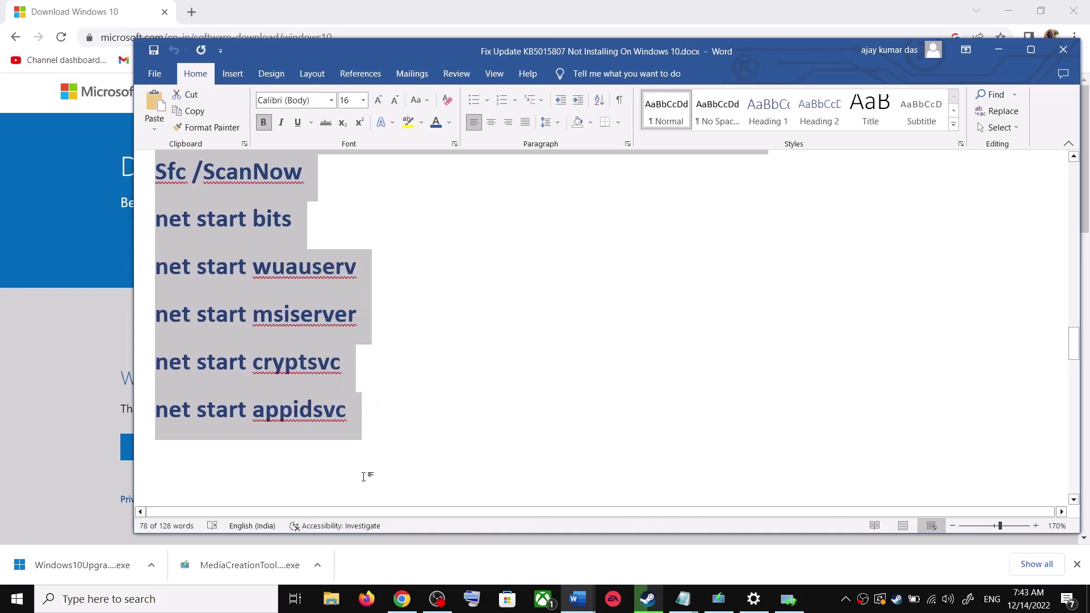
Open Notepad via taskbar search and paste in the copied reset commands
click(210, 597)
text(ote)
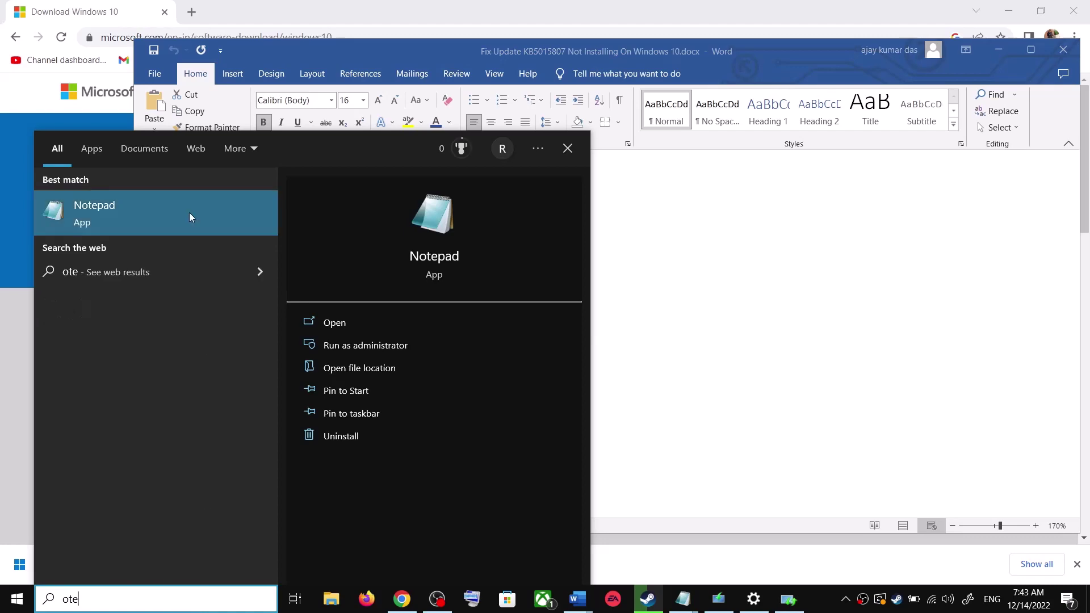
click(185, 205)
key(ctrl+v)
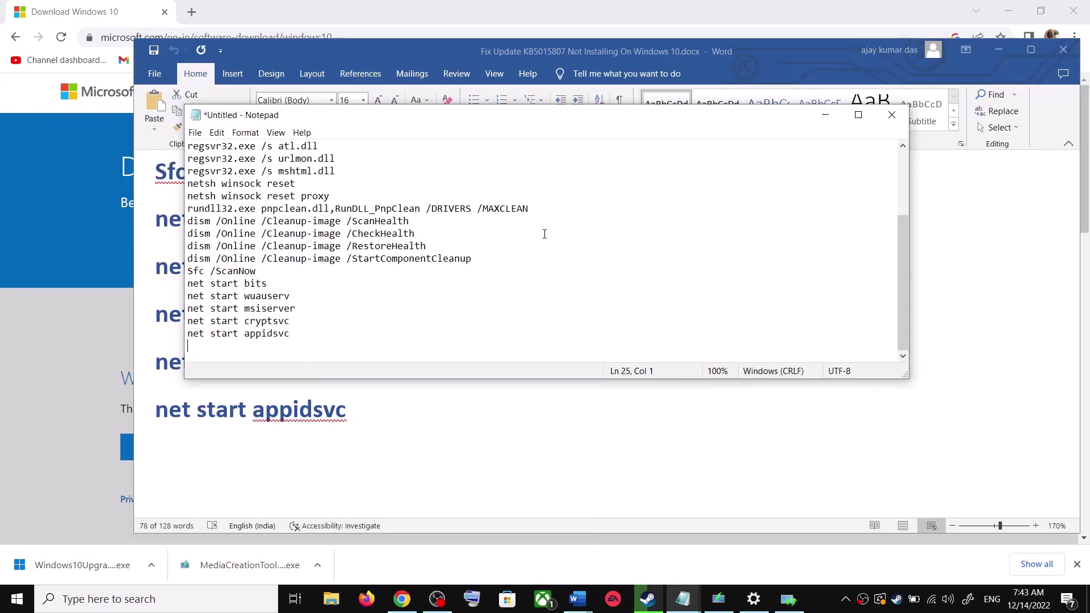
Choose File > Save As for the new note
scroll(325, 261, up, 3)
click(195, 132)
click(224, 202)
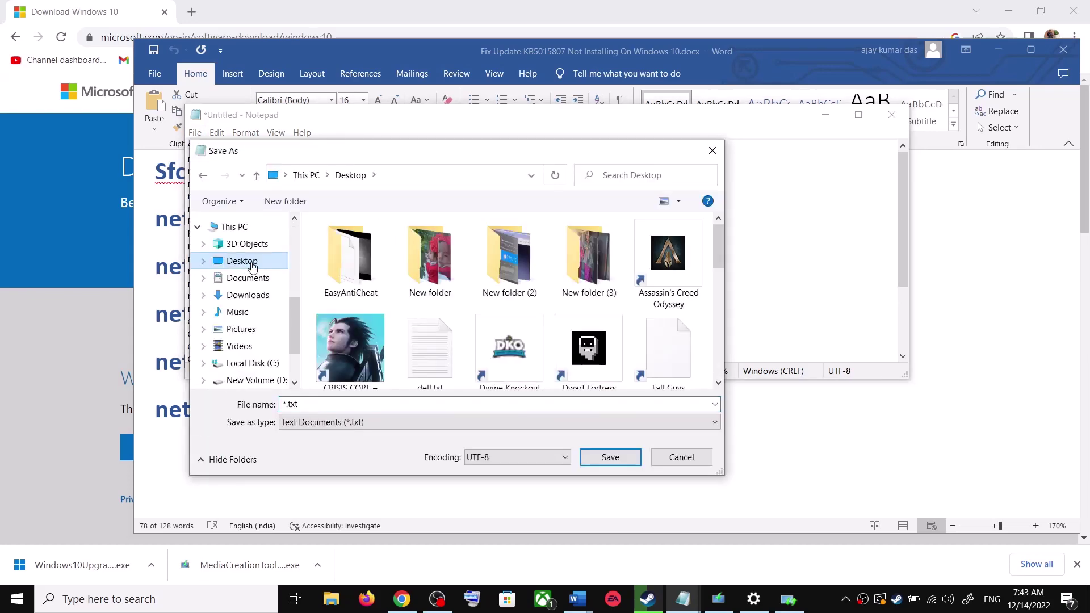
Save the note to the Desktop as Wufix.bat with type All Files (*.*)
click(174, 333)
scroll(309, 360, down, 5)
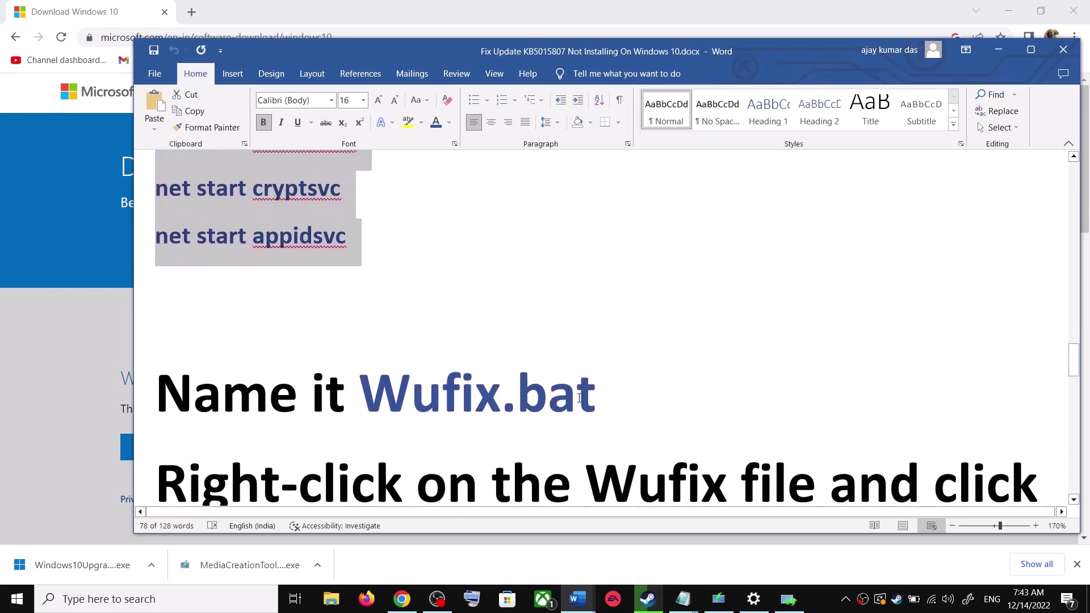
drag(603, 398, 419, 394)
key(alt+Tab)
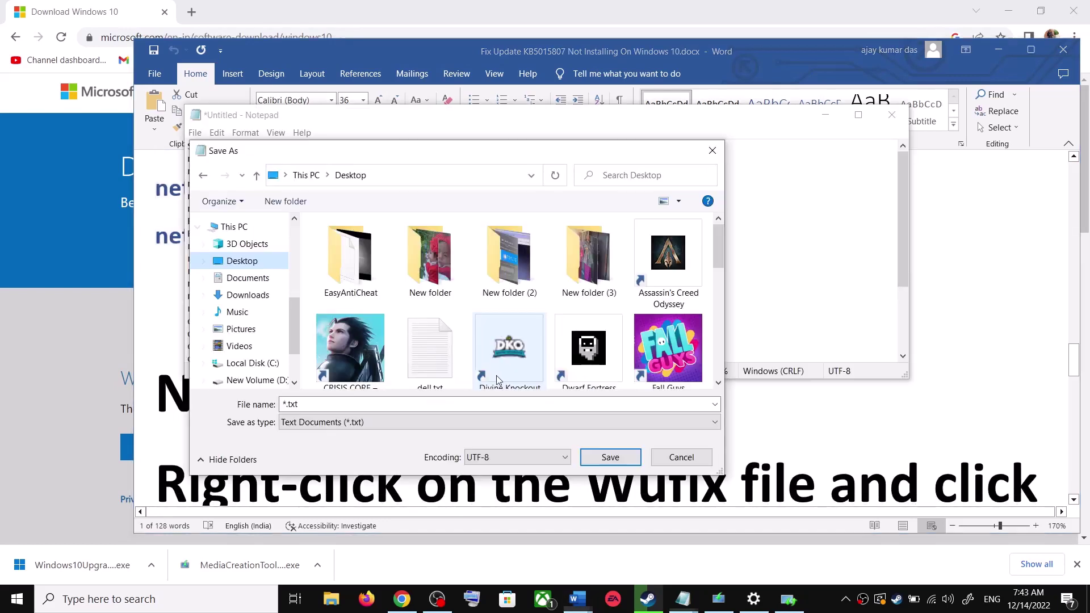
key(ctrl+v)
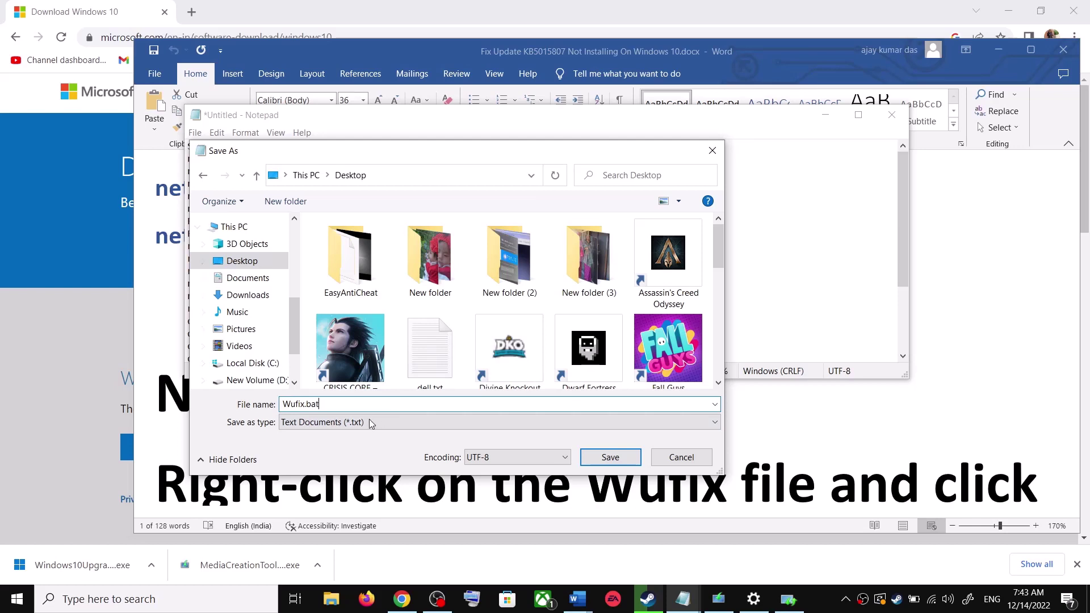
click(327, 430)
click(312, 446)
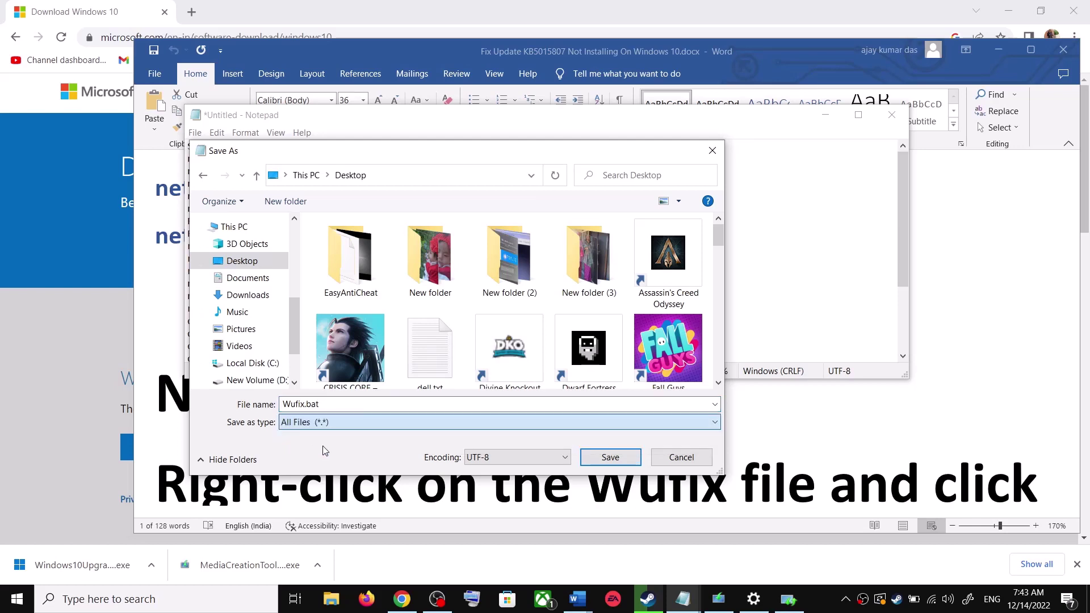
click(622, 457)
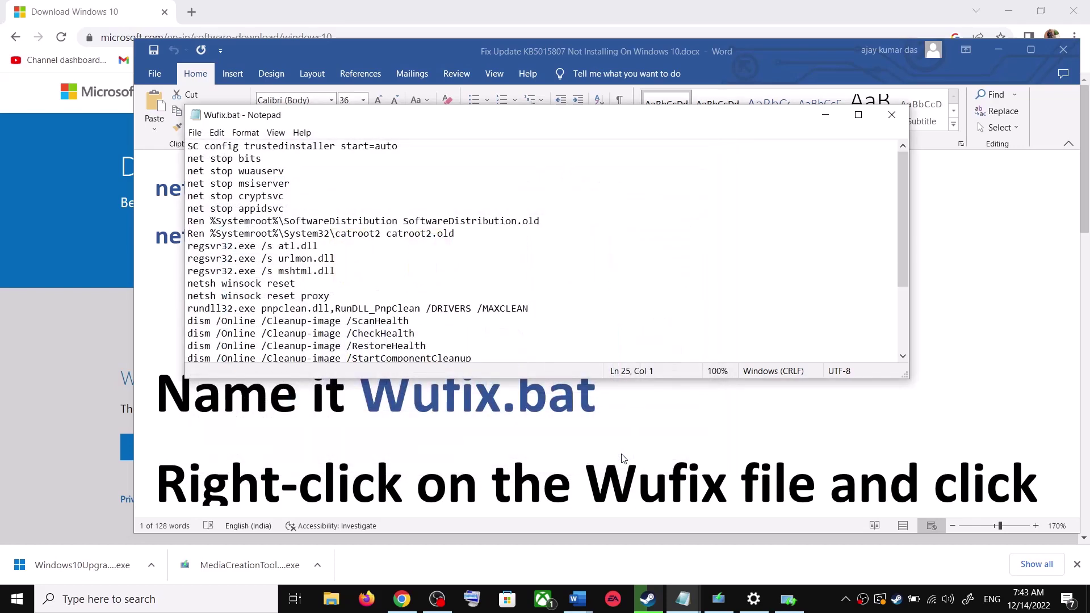
key(super+d)
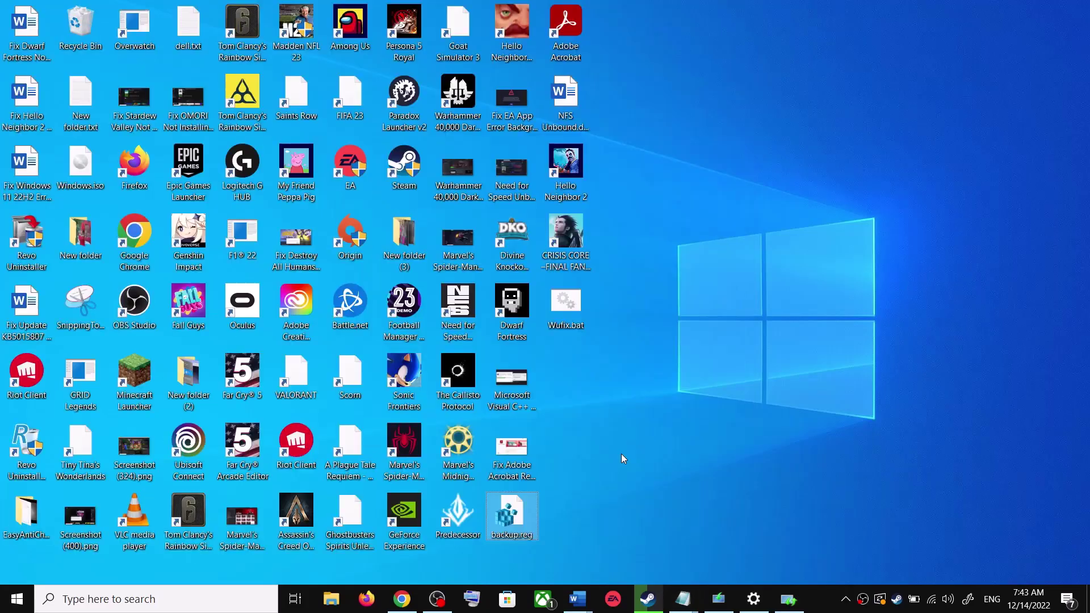
Run Wufix.bat as administrator and move the command window aside
double_click(574, 310)
right_click(572, 311)
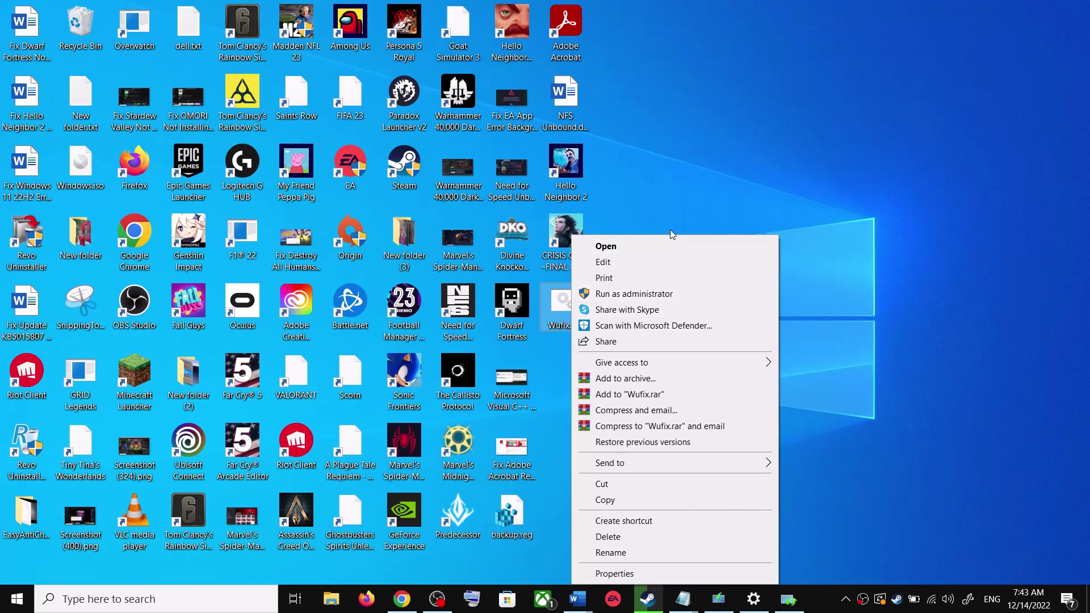
click(651, 197)
right_click(565, 315)
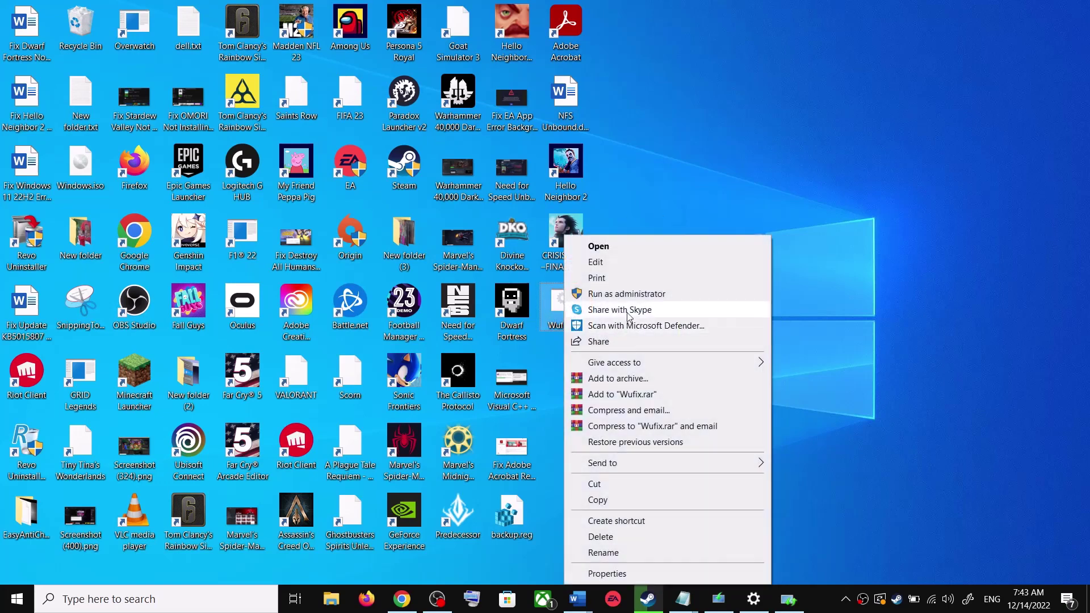
click(633, 293)
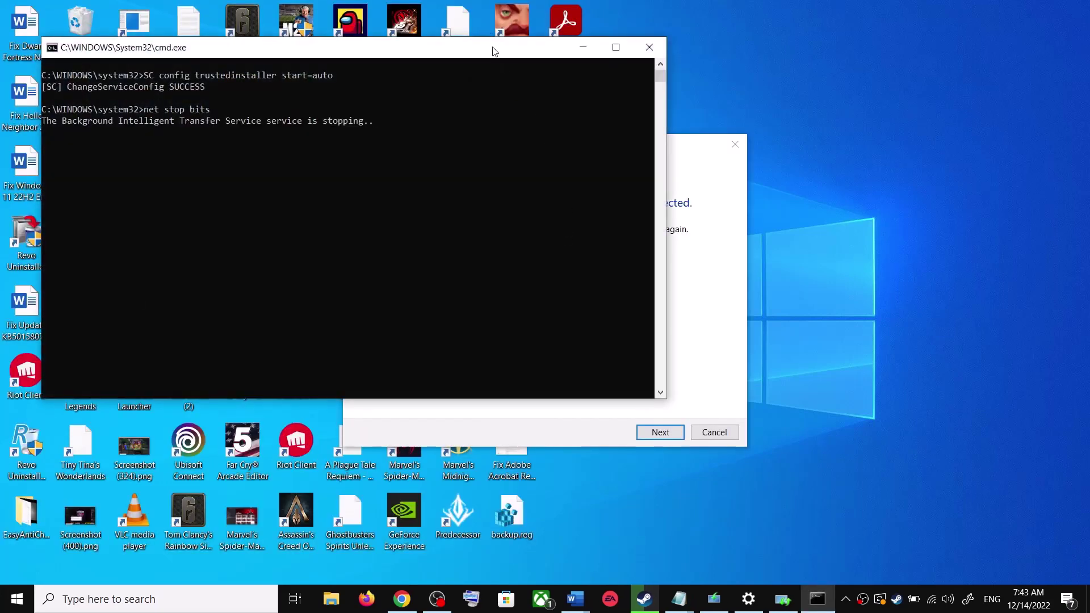
drag(494, 51, 619, 154)
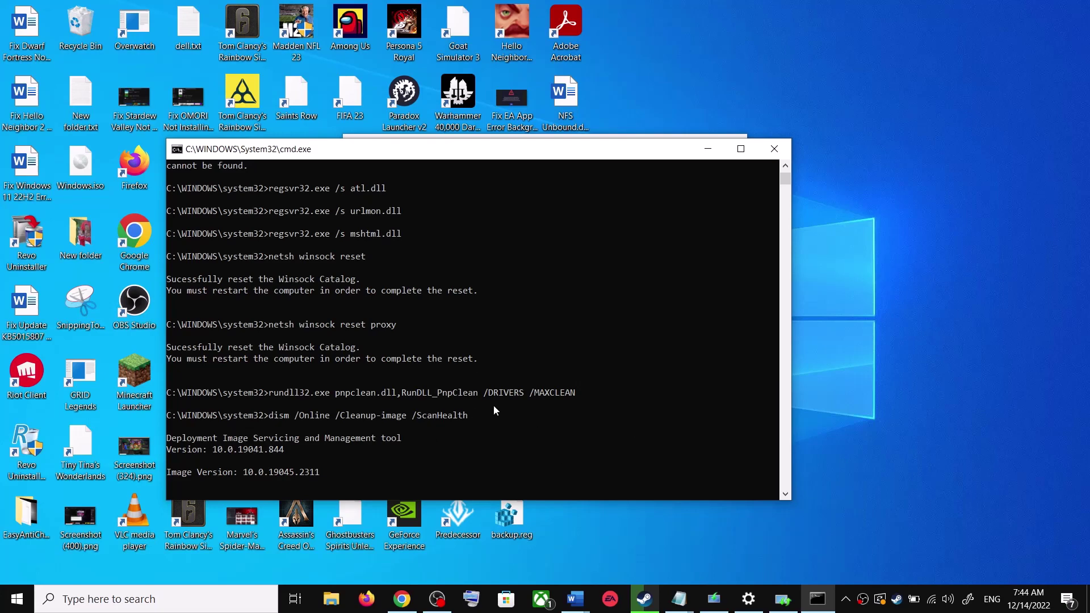
Close the Settings window from the taskbar and return to the Word guide
click(17, 599)
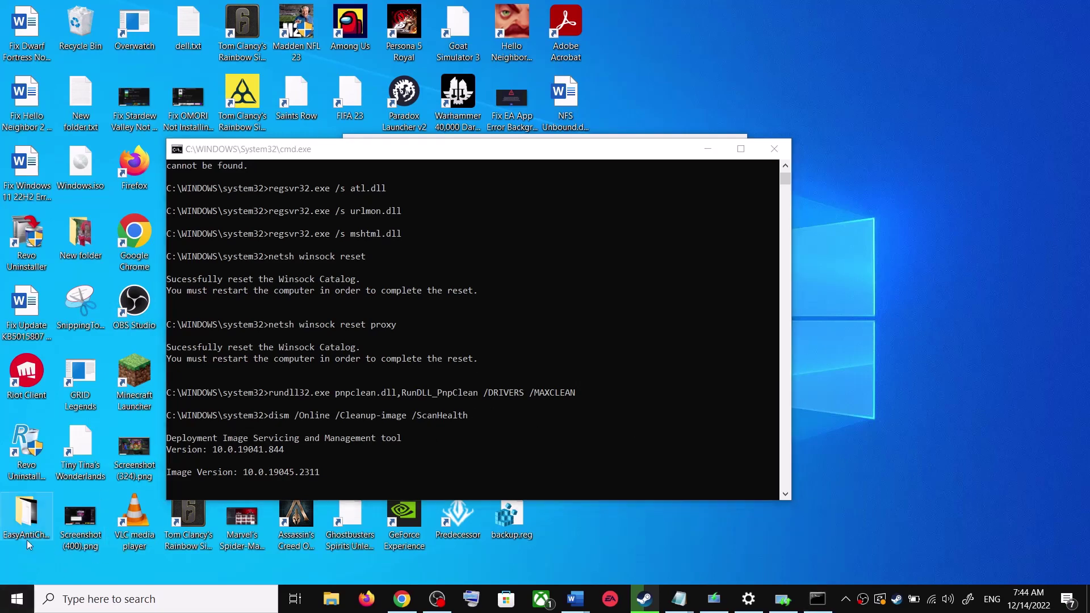
click(49, 569)
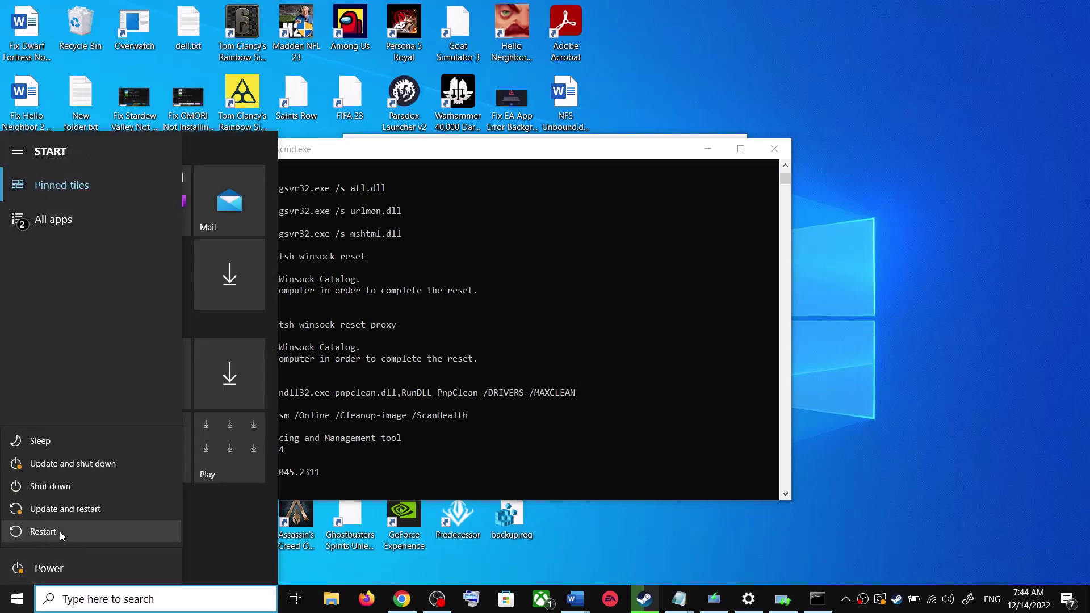
click(901, 382)
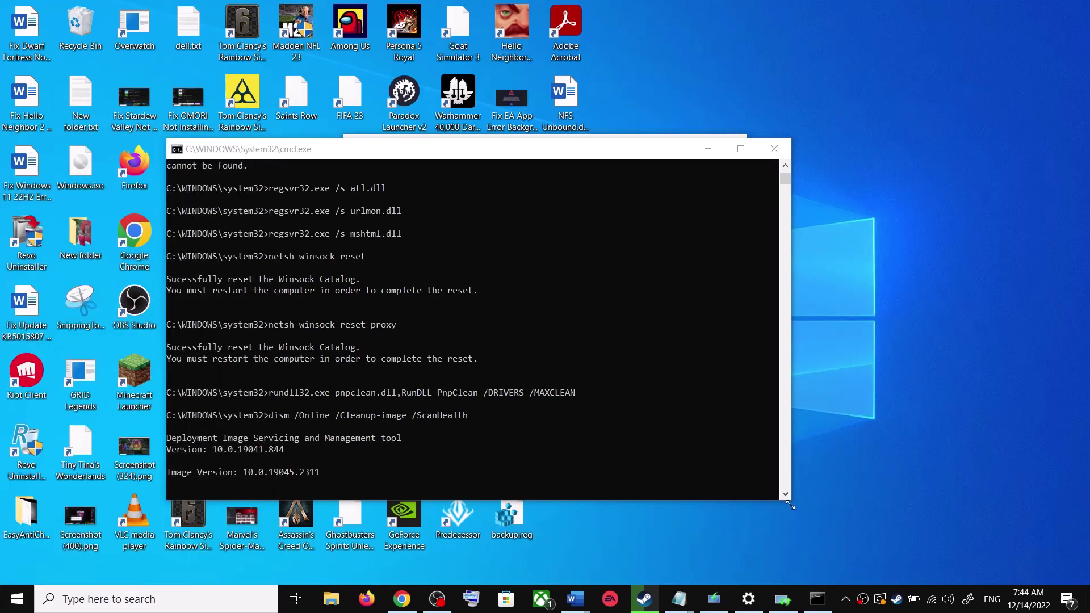
right_click(746, 607)
click(738, 566)
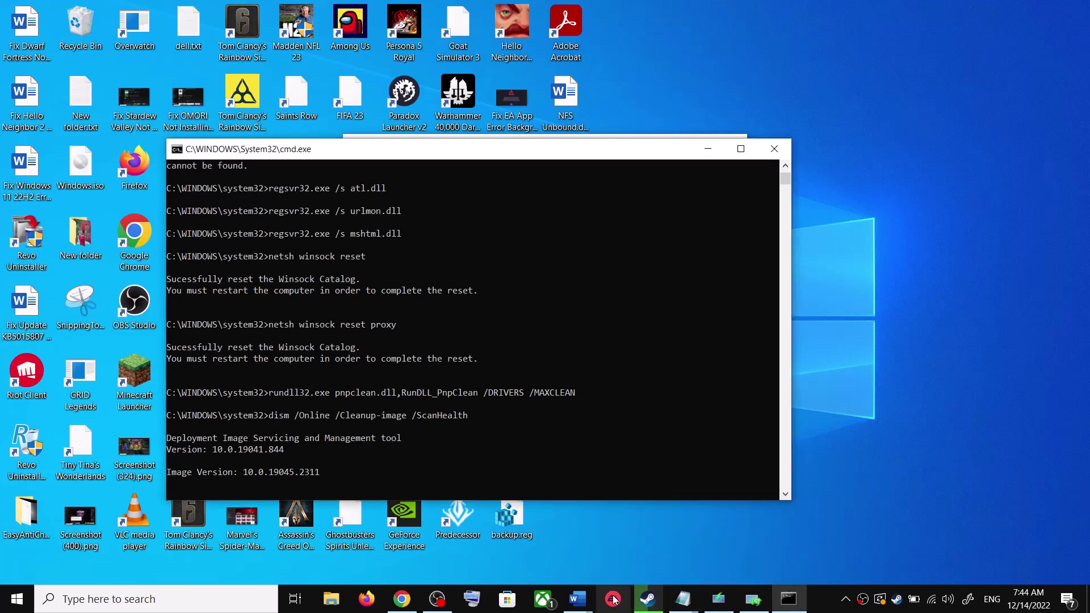
click(577, 599)
Scroll the Word guide to Step 4) Use Media Creation Tool, then bring up Chrome's download page
scroll(439, 355, down, 5)
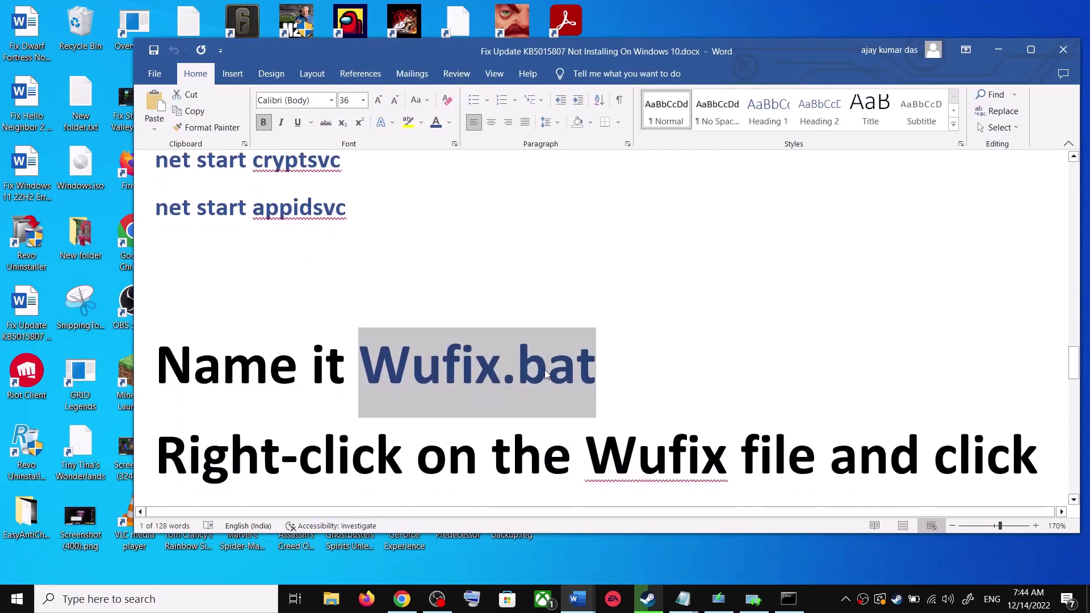
scroll(551, 370, down, 5)
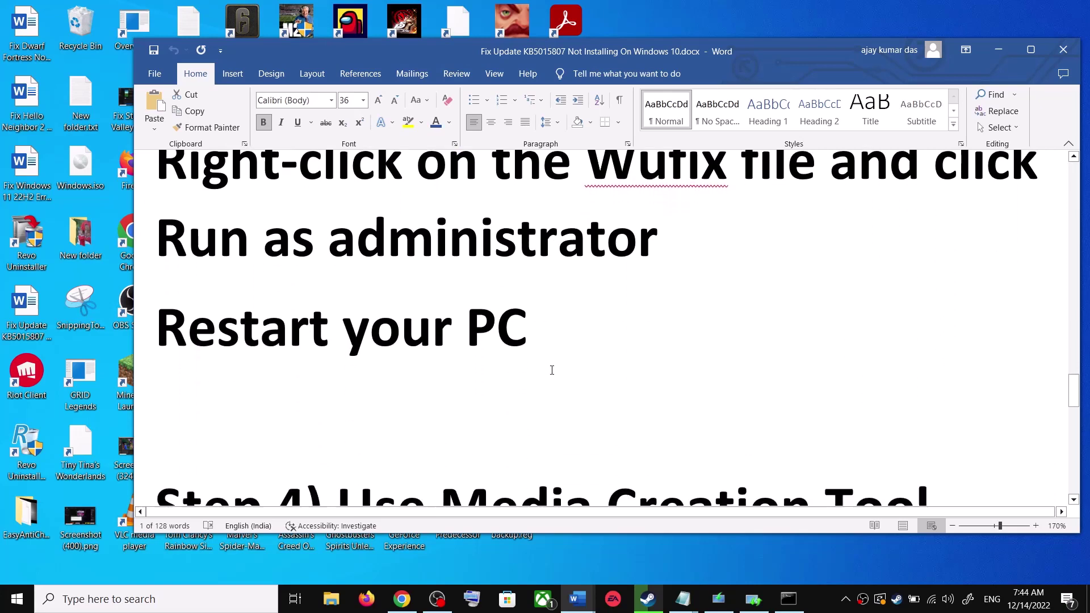
drag(391, 375, 939, 378)
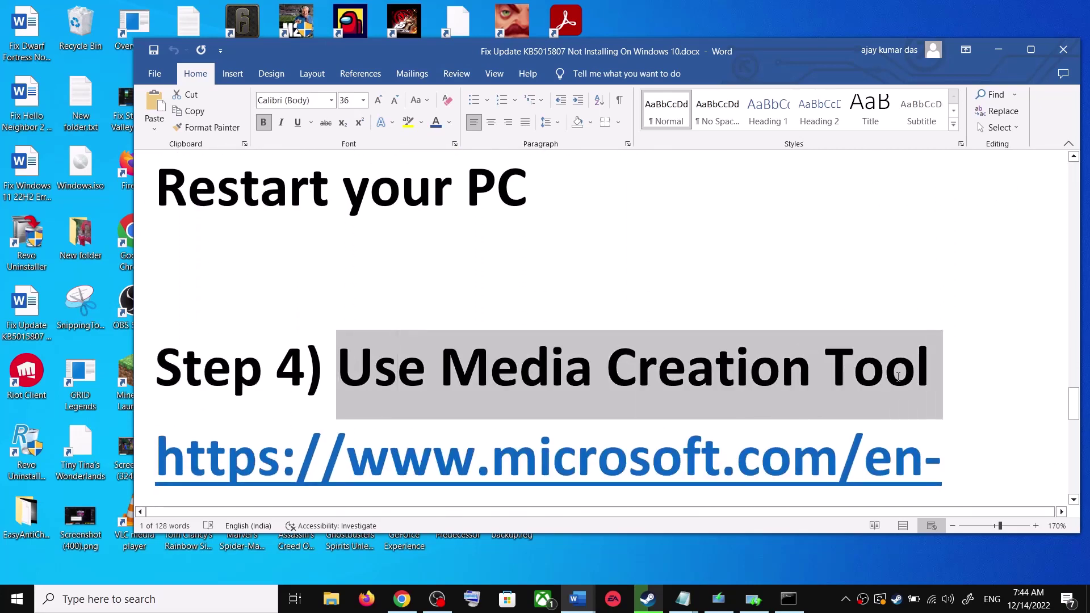
scroll(540, 394, down, 2)
scroll(563, 393, down, 1)
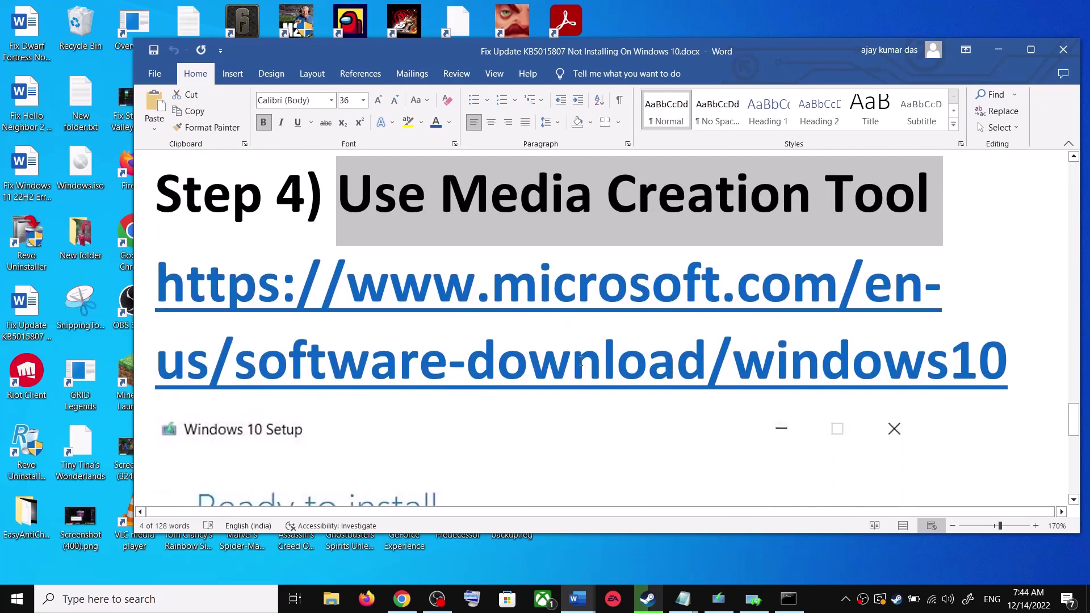
ctrl+click(578, 383)
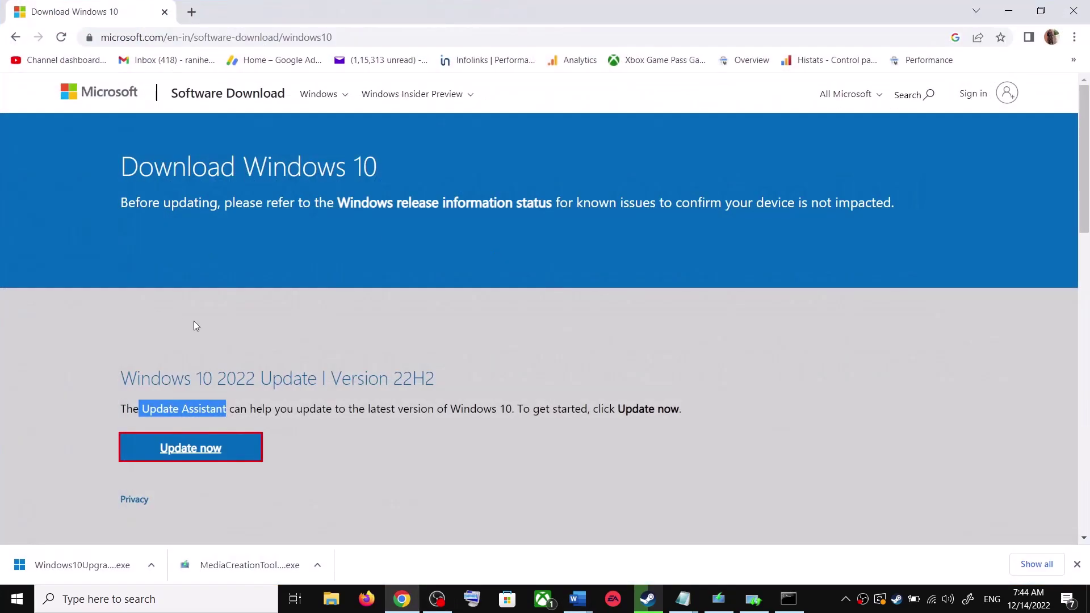
Scroll to Create Windows 10 installation media and highlight the media creation tool text
scroll(210, 340, down, 5)
drag(130, 353, 226, 352)
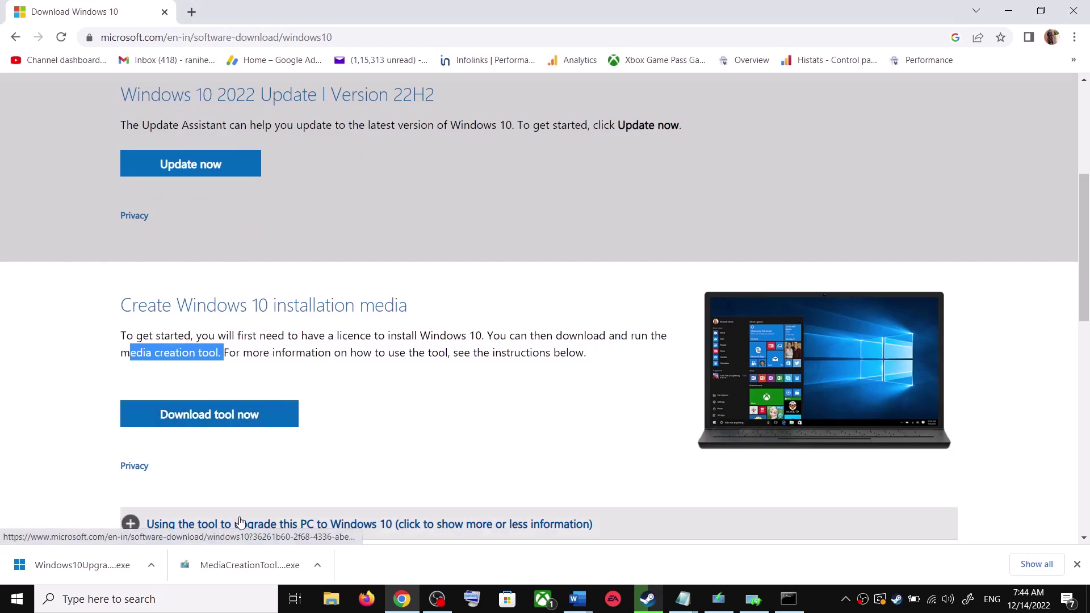
Run MediaCreationTool, accept the license, start Upgrade this PC now, then return to Word
click(257, 570)
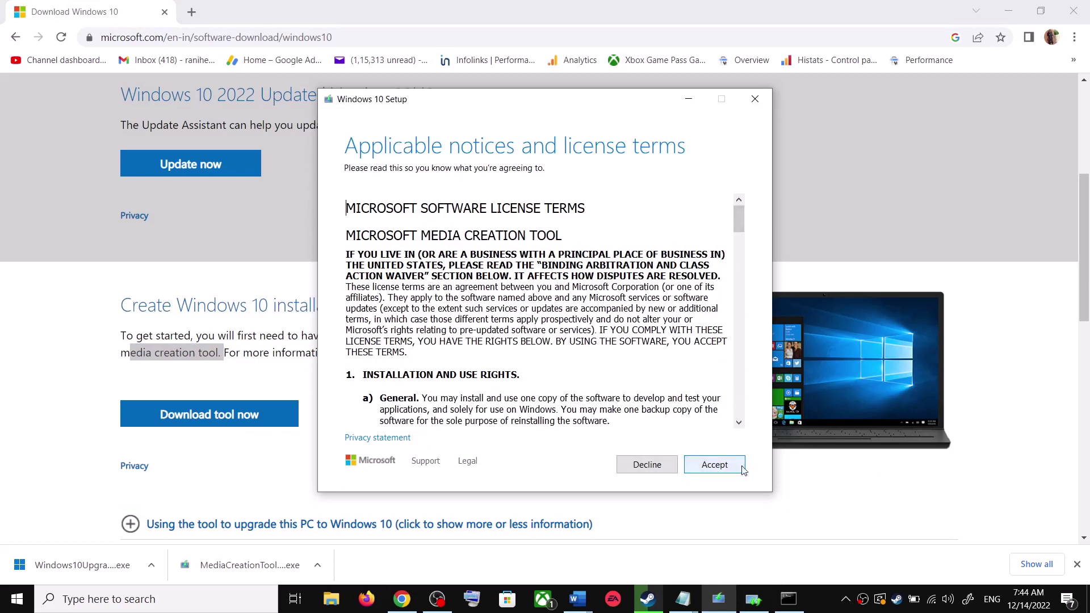
click(732, 464)
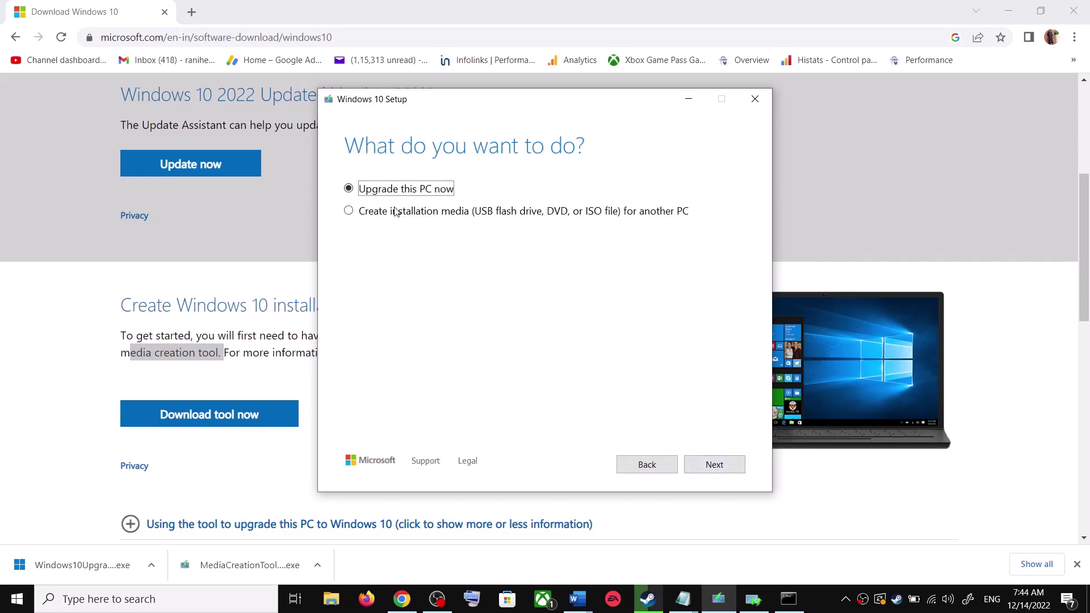
click(715, 461)
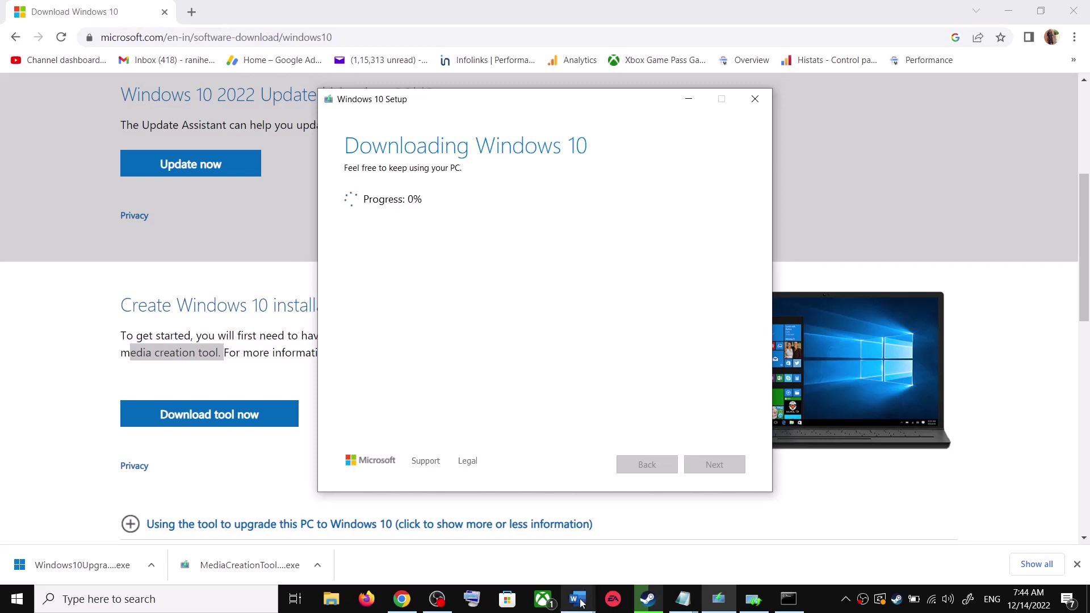
mouse_move(580, 602)
click(630, 540)
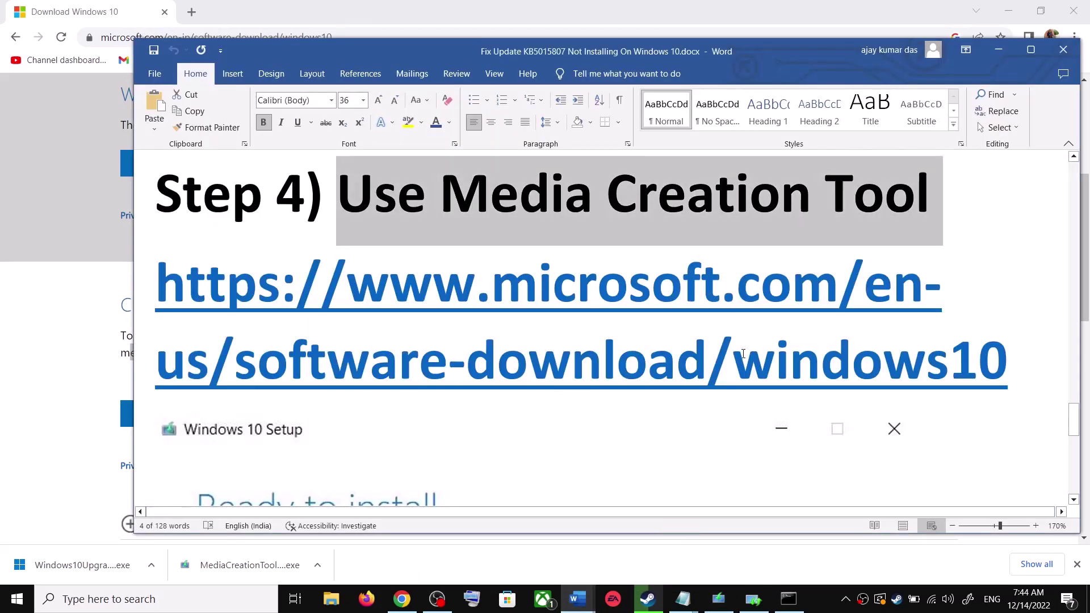
Maximize Word and scroll through Step 4's Ready to install screenshot keeping files and apps
scroll(757, 362, down, 2)
scroll(756, 361, down, 2)
click(1031, 49)
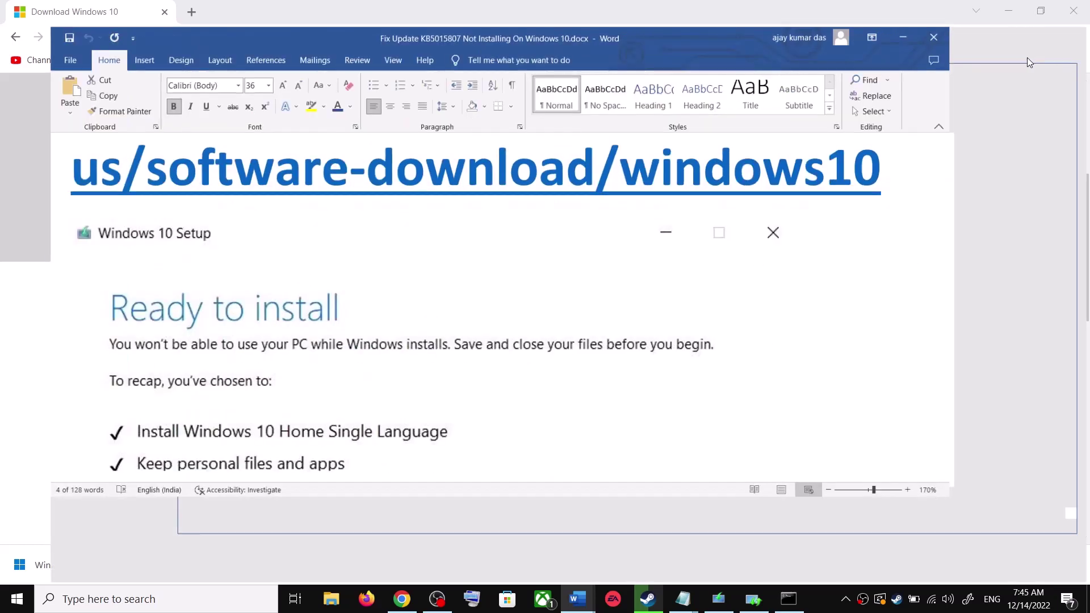
scroll(238, 374, down, 2)
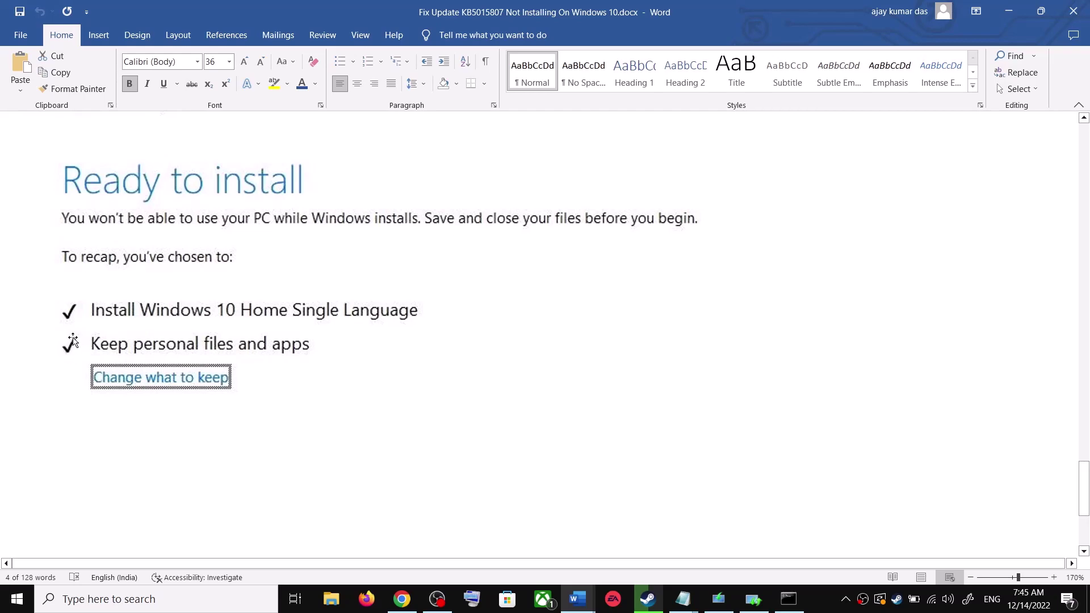
scroll(381, 344, down, 4)
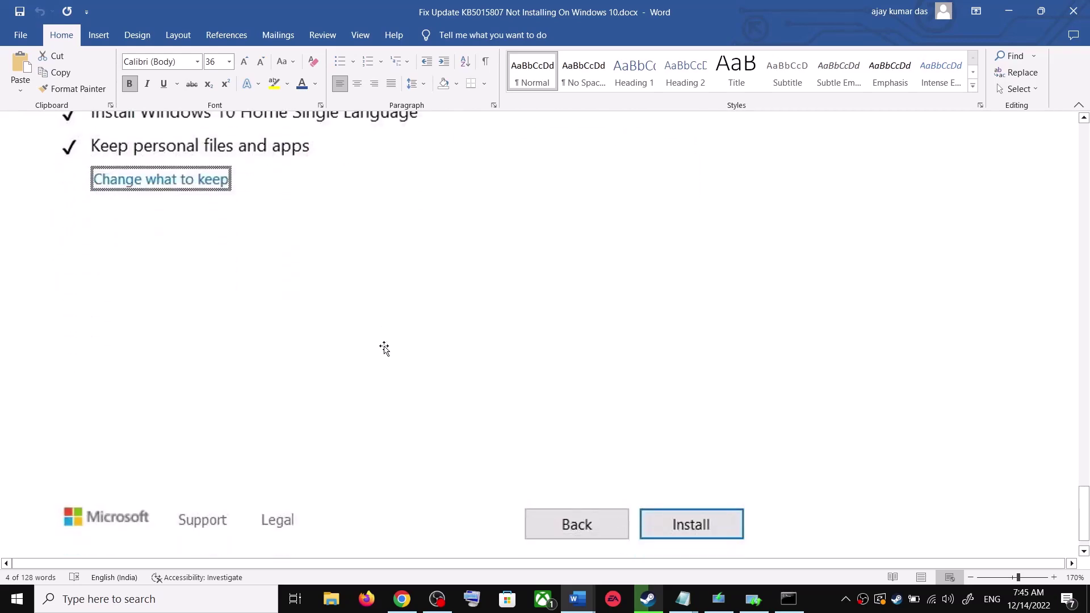
scroll(645, 423, up, 5)
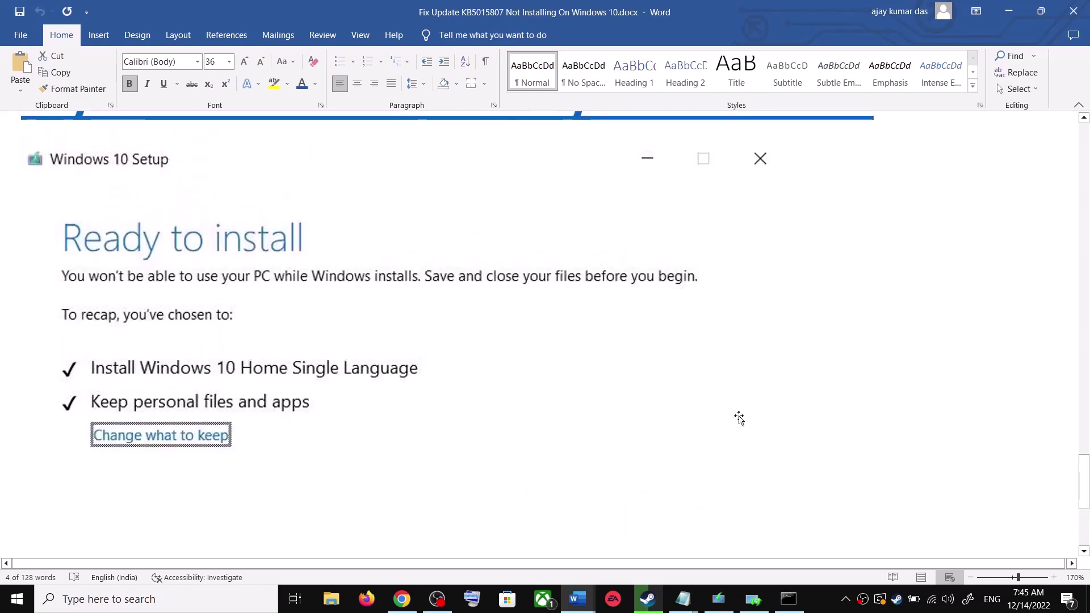